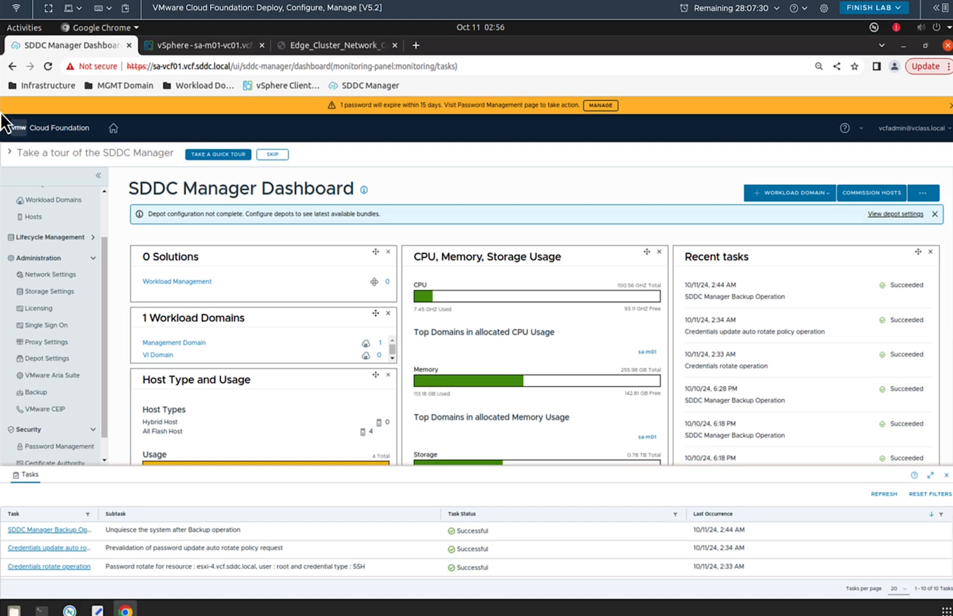
Step: Go to Inventory > Workload Domains and open the sa-m01 management domain's summary
left_click_drag(104, 267, 107, 217)
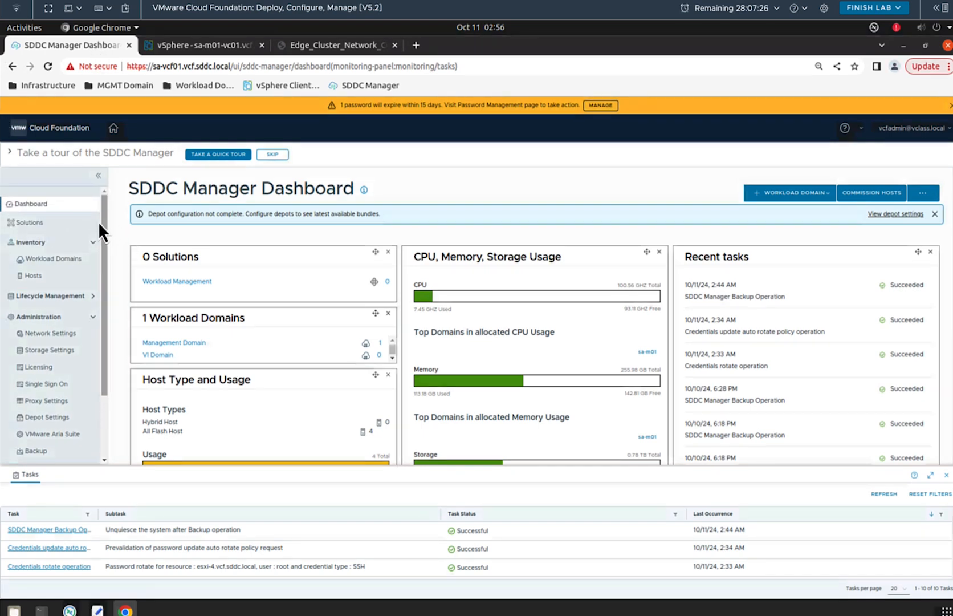
left_click_drag(106, 266, 104, 381)
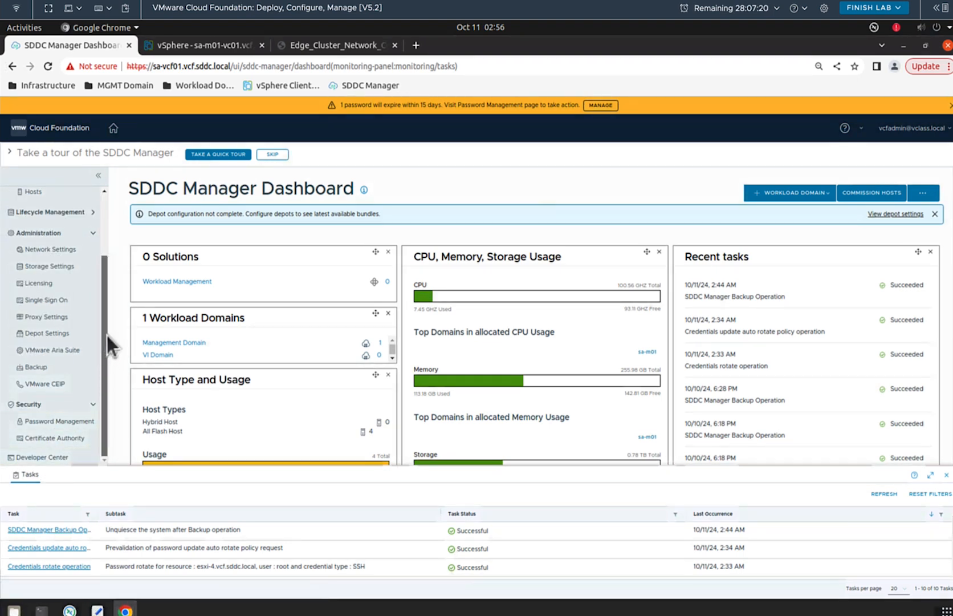
left_click_drag(106, 335, 107, 277)
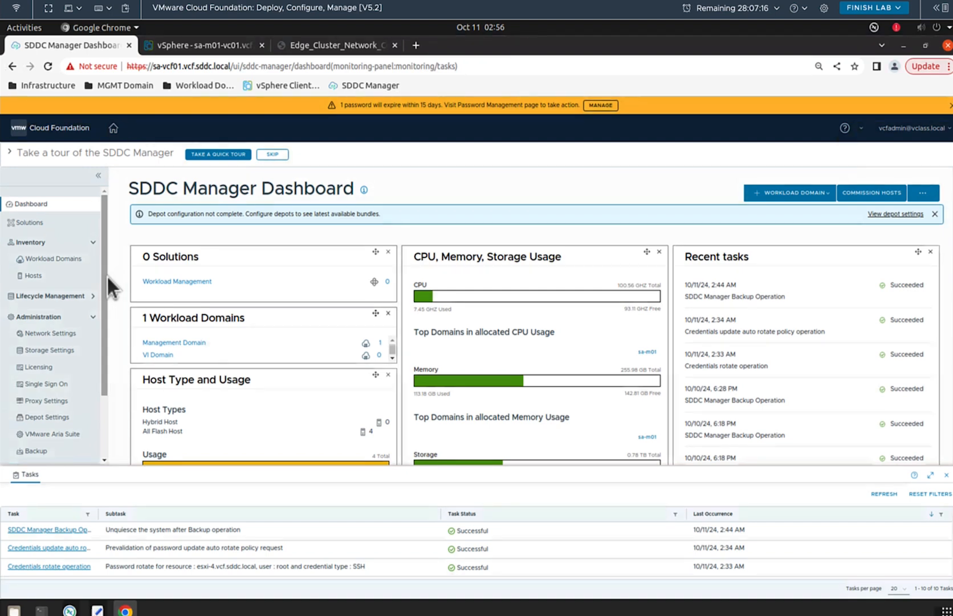
left_click(41, 261)
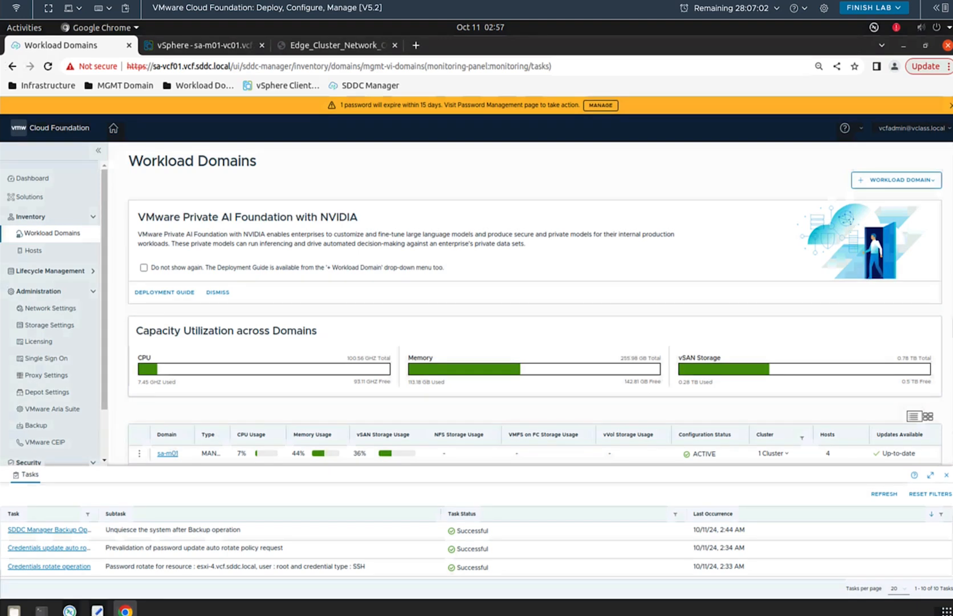
scroll(234, 387, "down", 1)
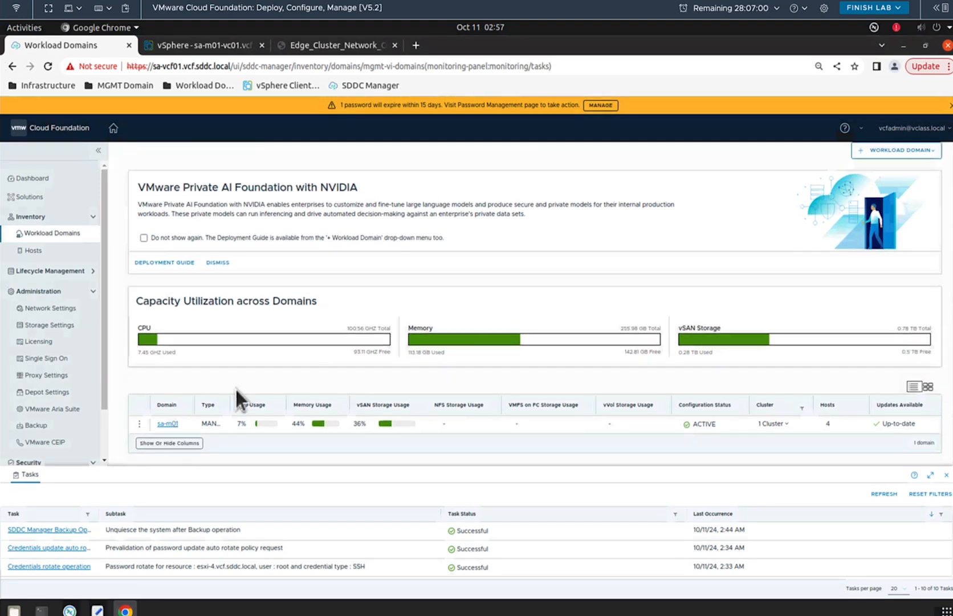
left_click(168, 425)
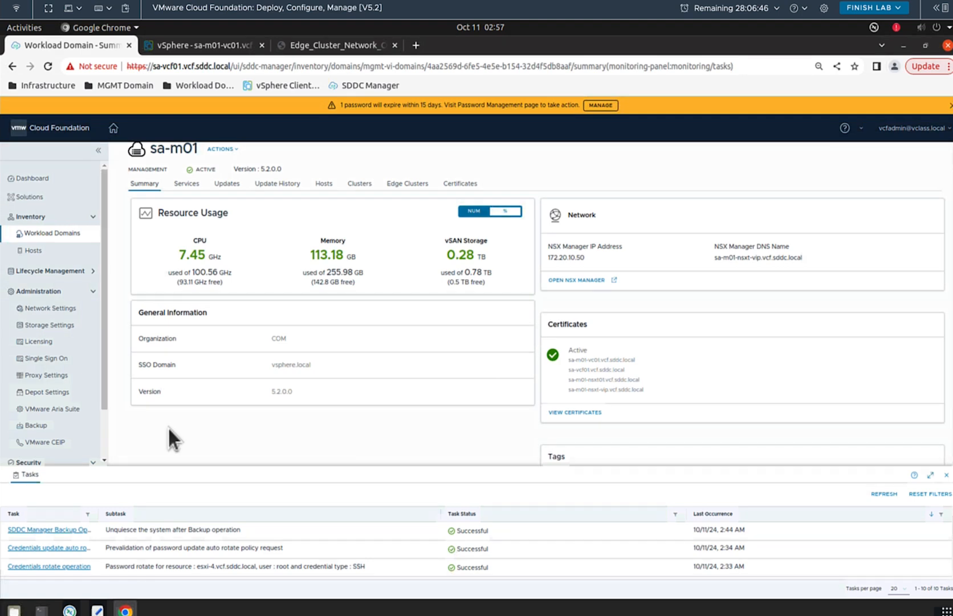
scroll(707, 342, "up", 1)
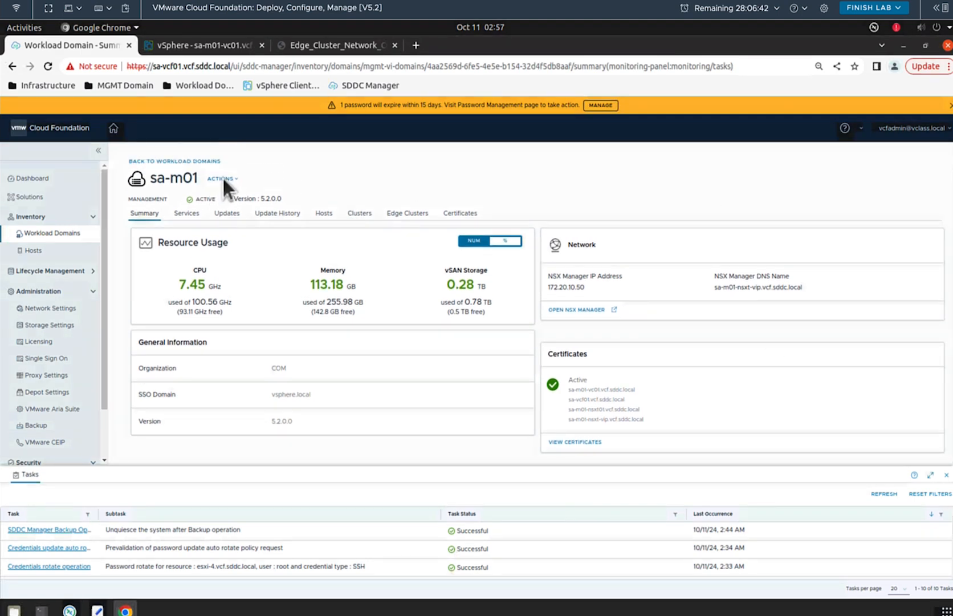
Step: Choose Add Edge Cluster from sa-m01's Actions, accept all prerequisites, and begin the wizard
left_click(235, 178)
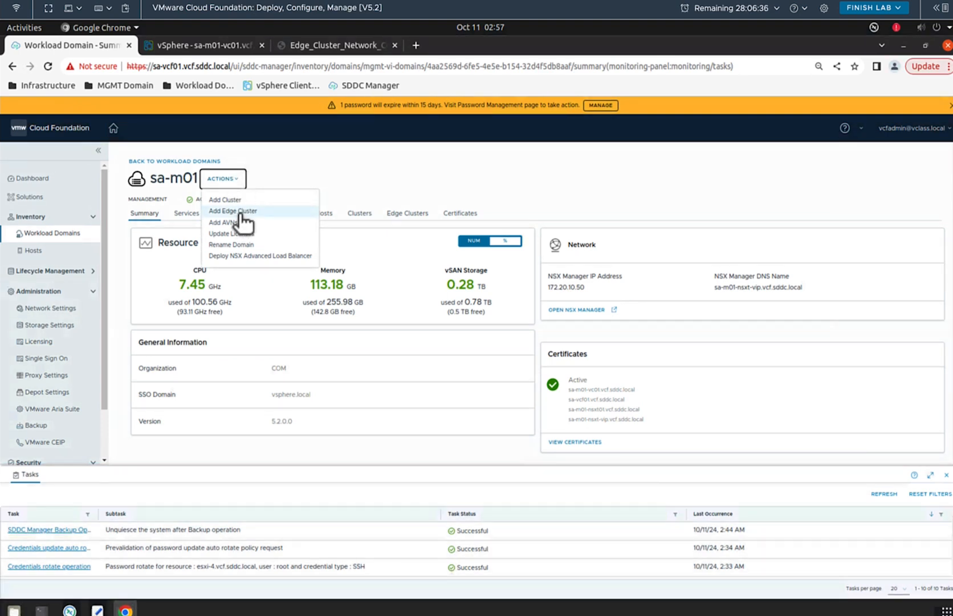
left_click(239, 212)
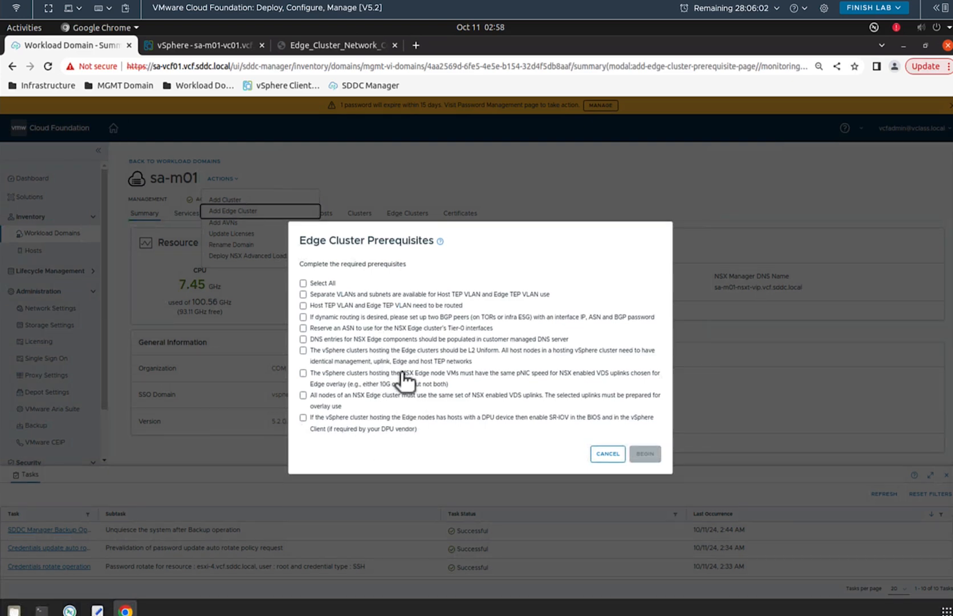
left_click(303, 283)
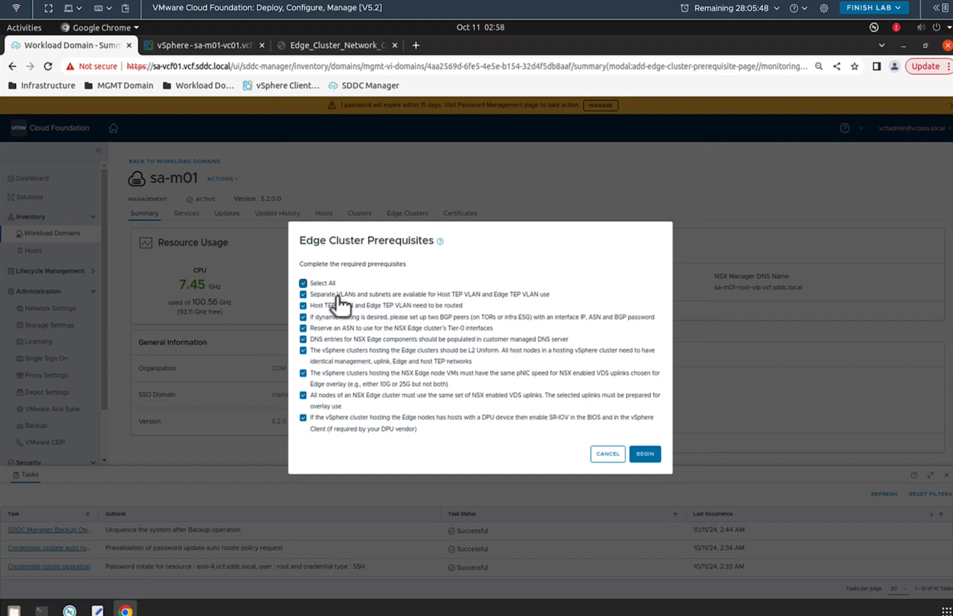
left_click(646, 455)
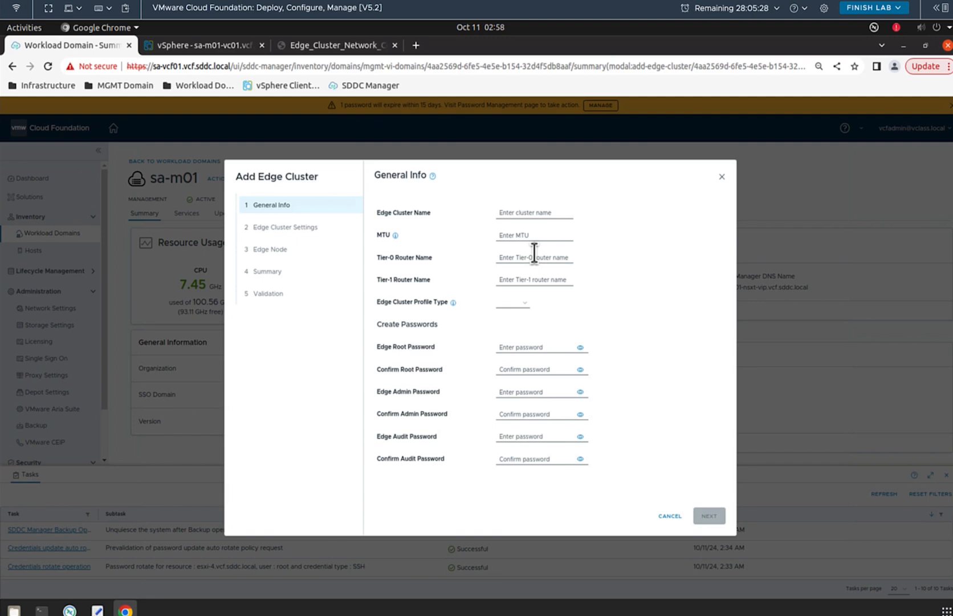
Step: Enter cluster name sa-m01-ec01, MTU 8900, Tier-0 sa-m01-cl01-t0 and Tier-1 sa-m01-cl01-t1
left_click(536, 212)
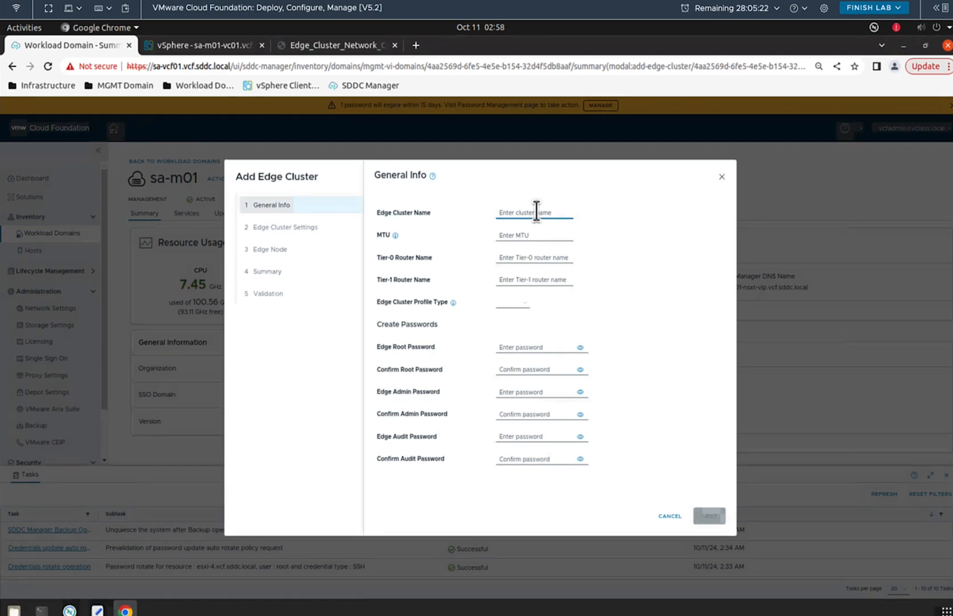
type("sa-")
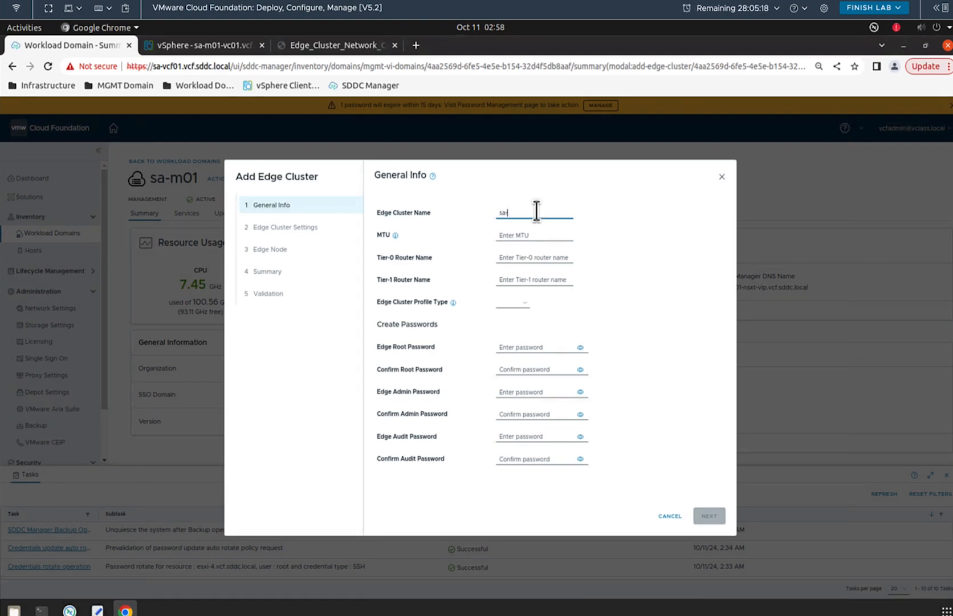
type("m01-ed")
type("01")
left_click(543, 235)
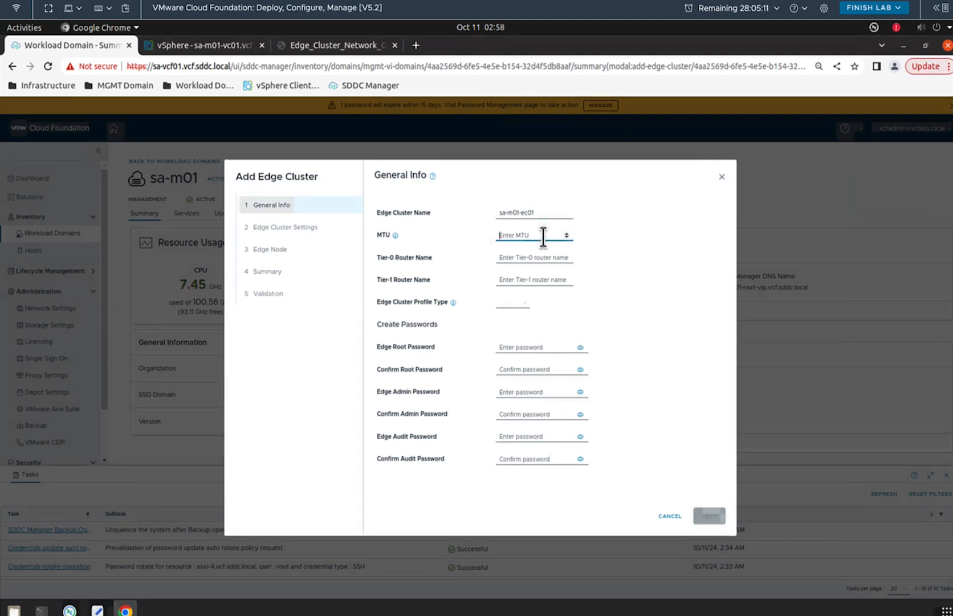
type("8900")
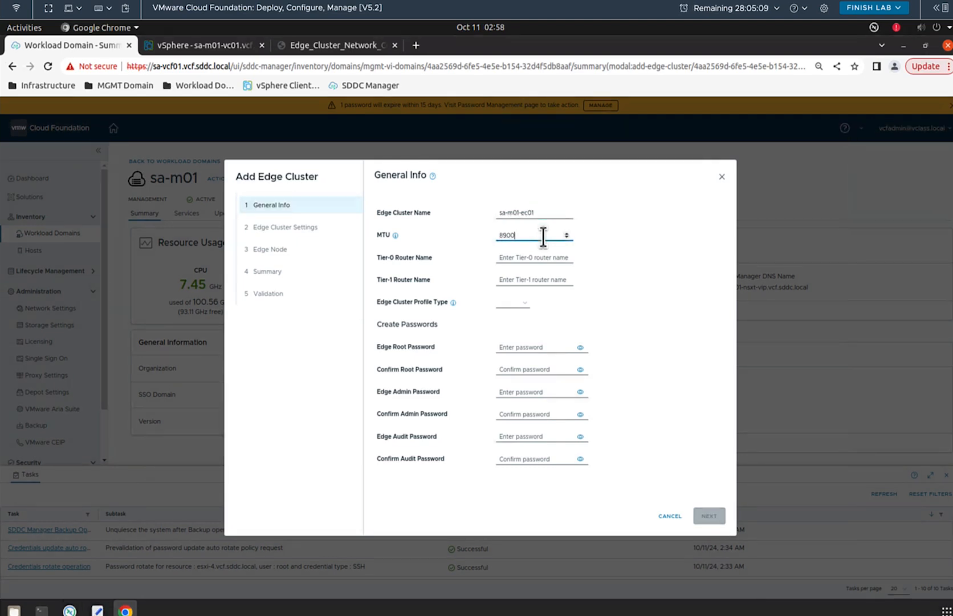
left_click(534, 257)
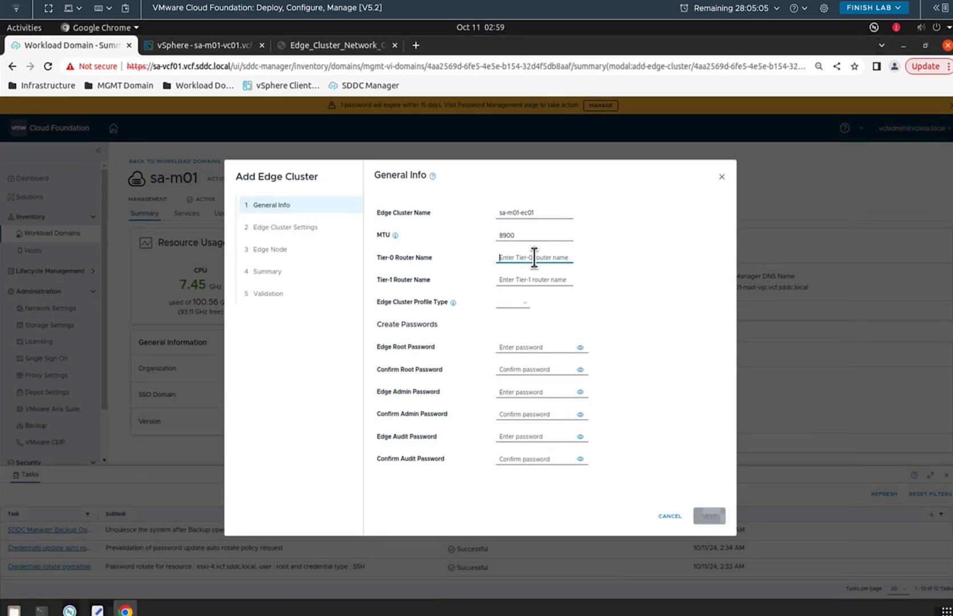
type("sa")
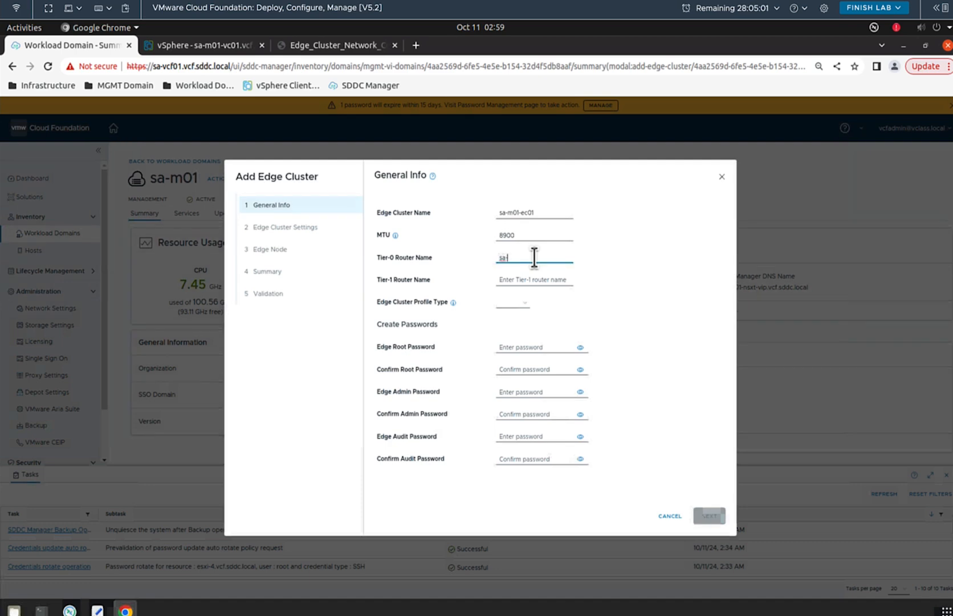
type("-m01")
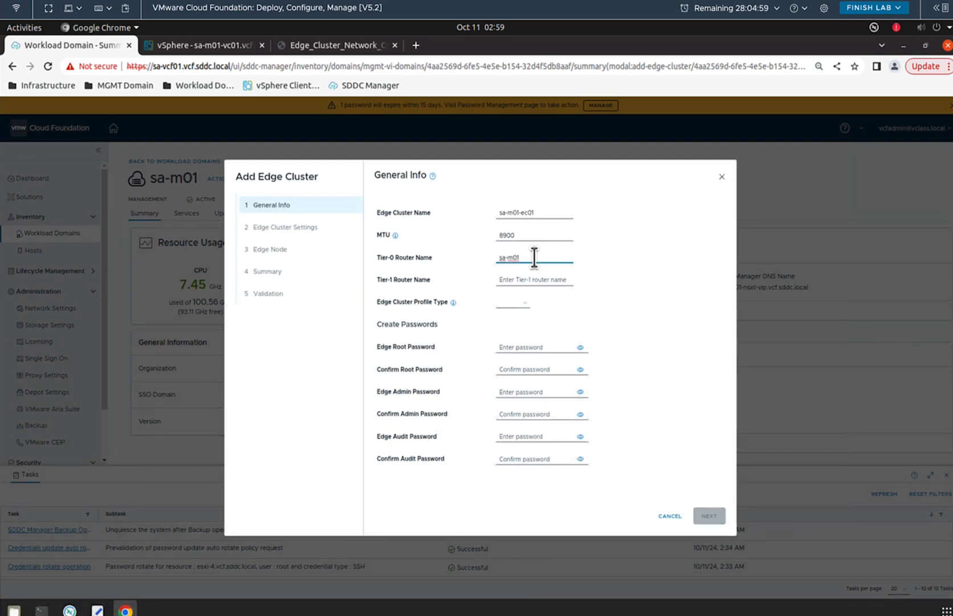
type("-")
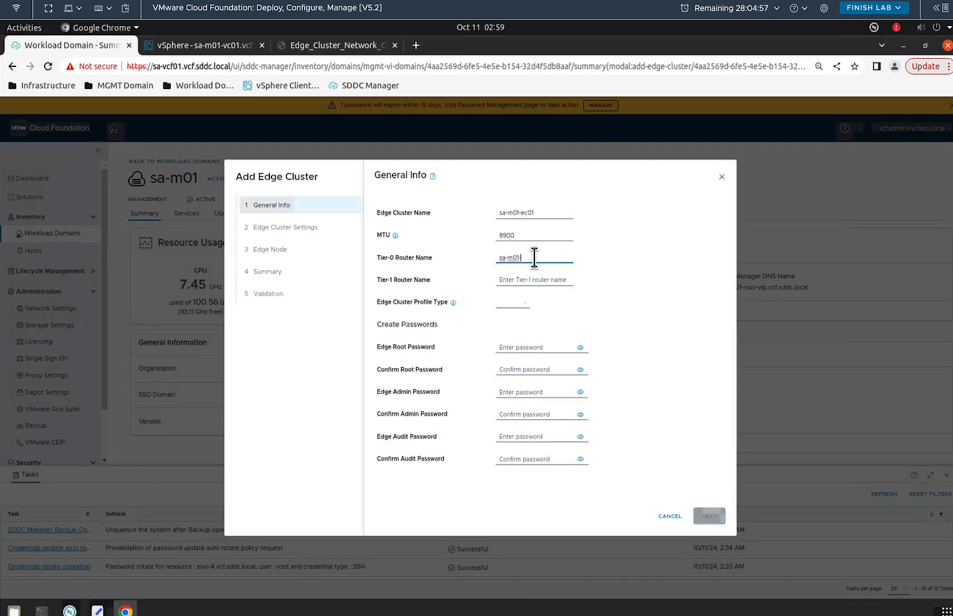
type("cl01")
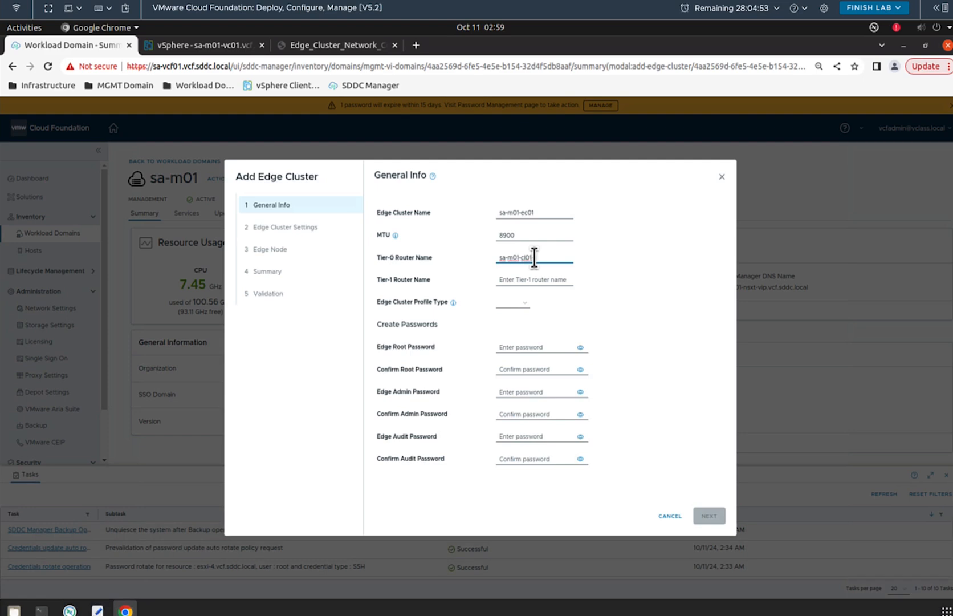
type("-t0")
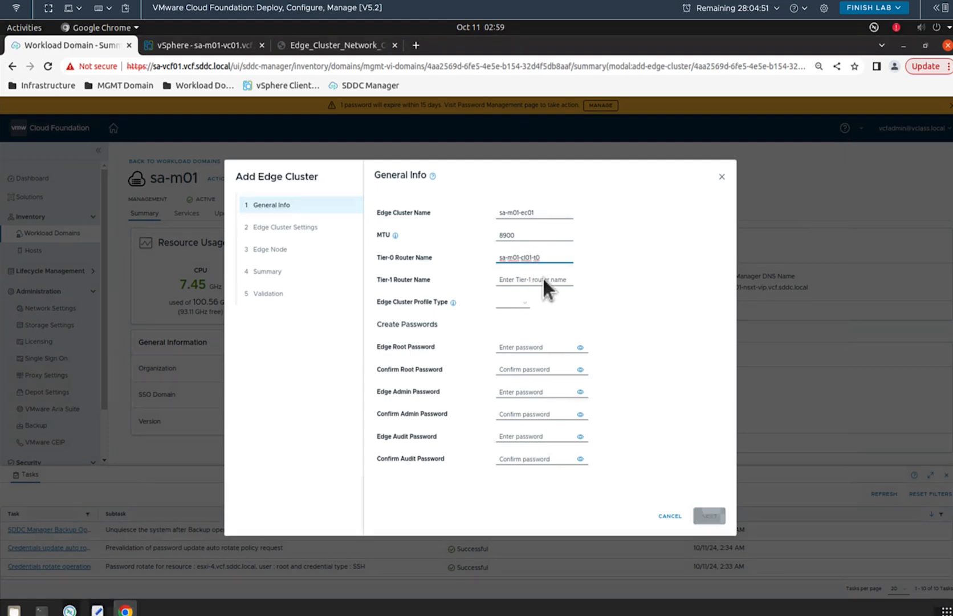
left_click(543, 280)
type("sa")
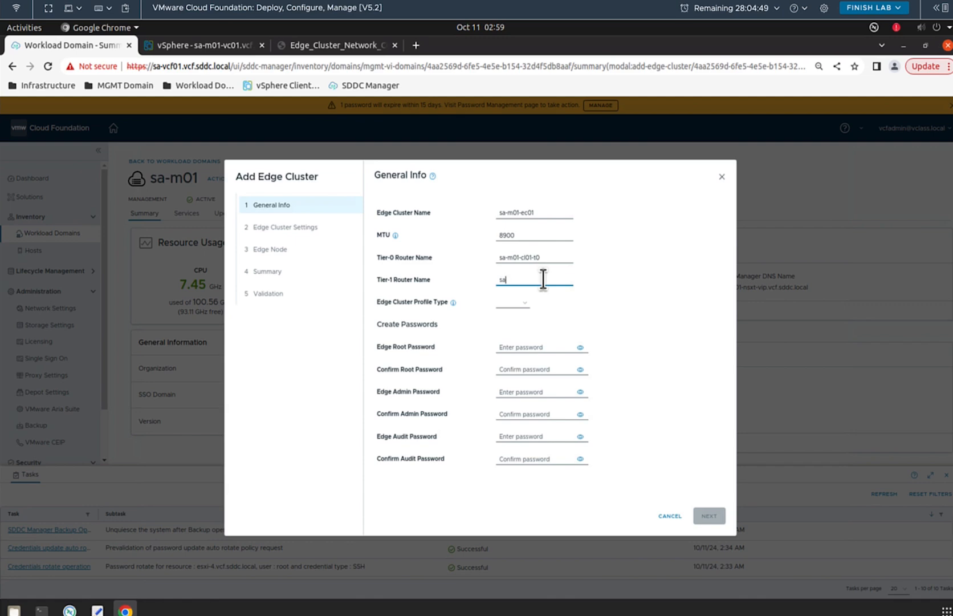
type("-m01-cl01")
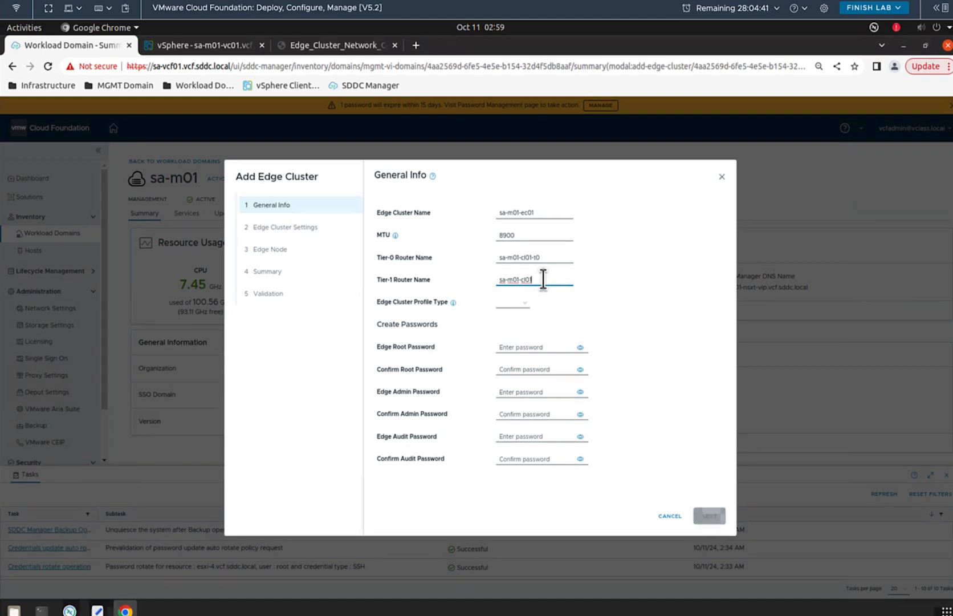
type("-t")
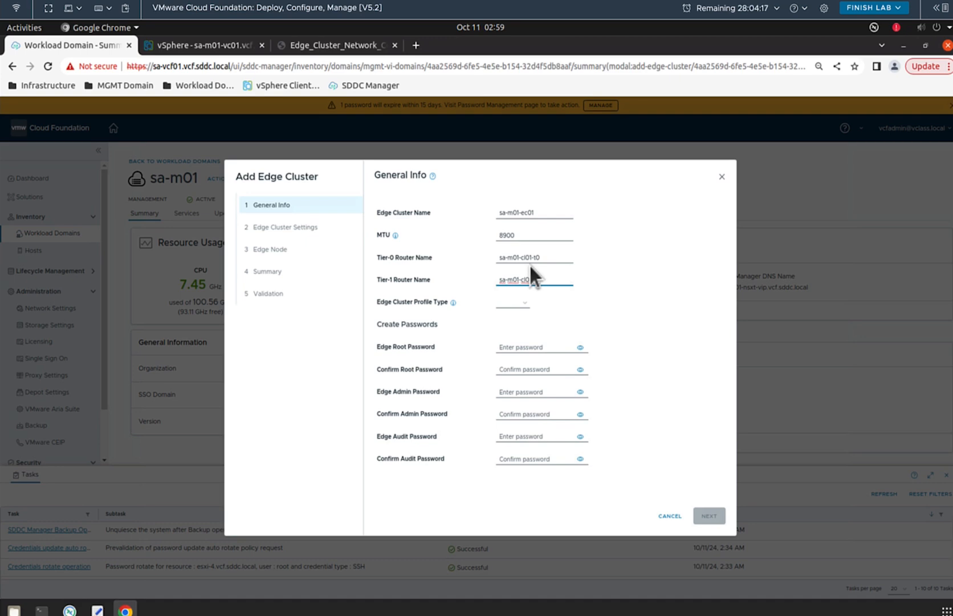
type("1-t1")
Step: Set the edge cluster profile type to Default and enter and confirm the edge root password
left_click(525, 304)
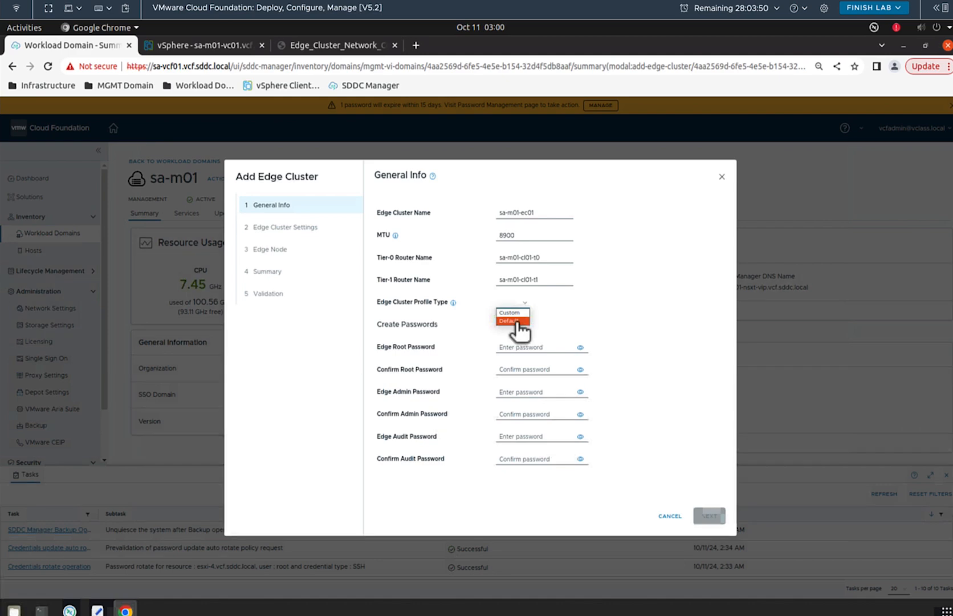
left_click(516, 321)
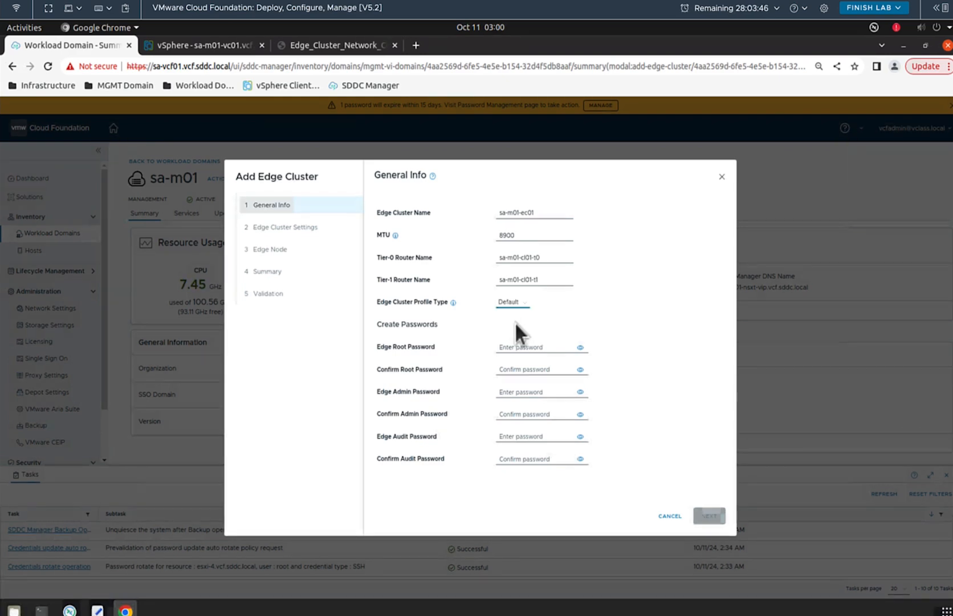
left_click(522, 346)
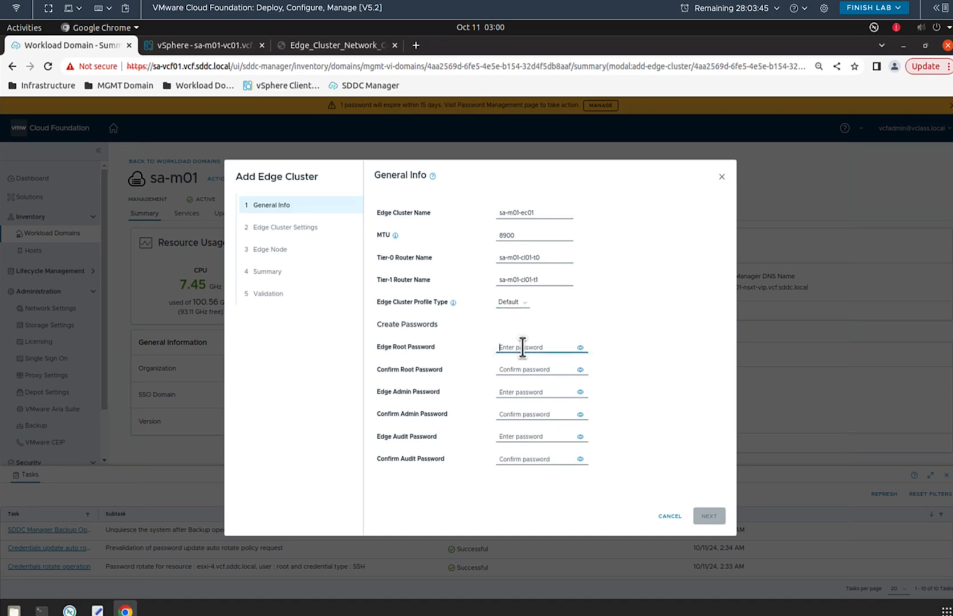
type("•••••••••••••••")
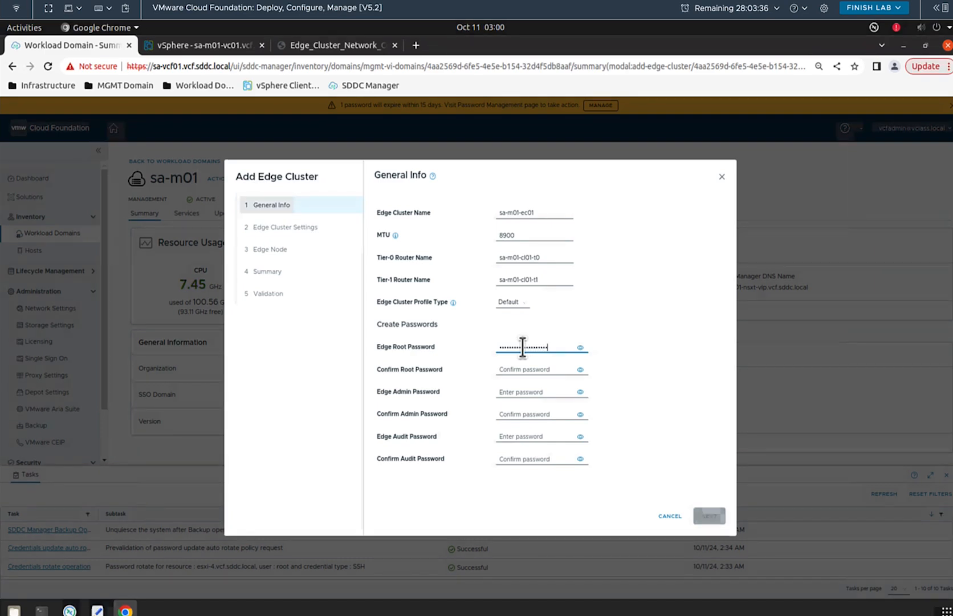
left_click(580, 348)
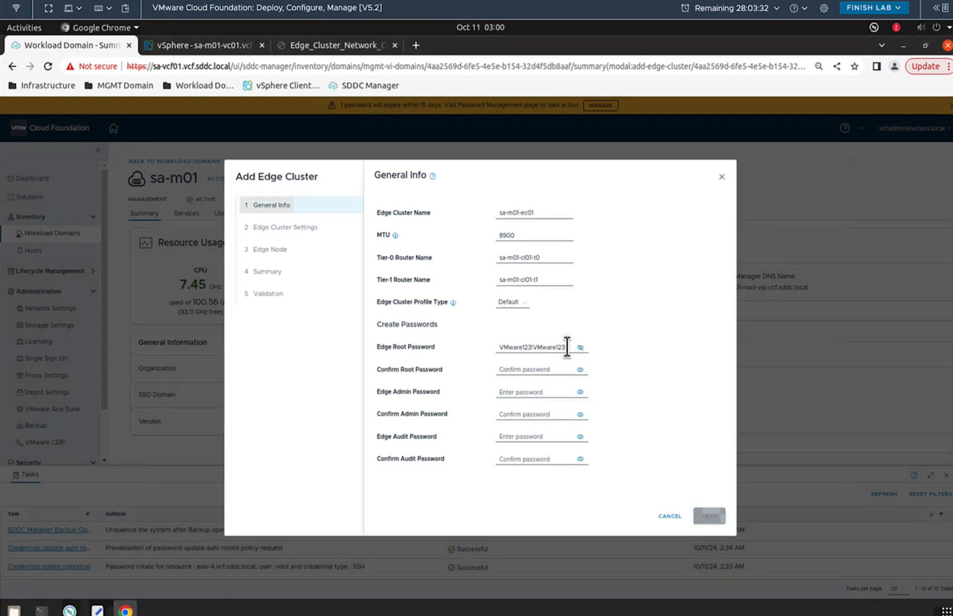
left_click_drag(569, 347, 500, 349)
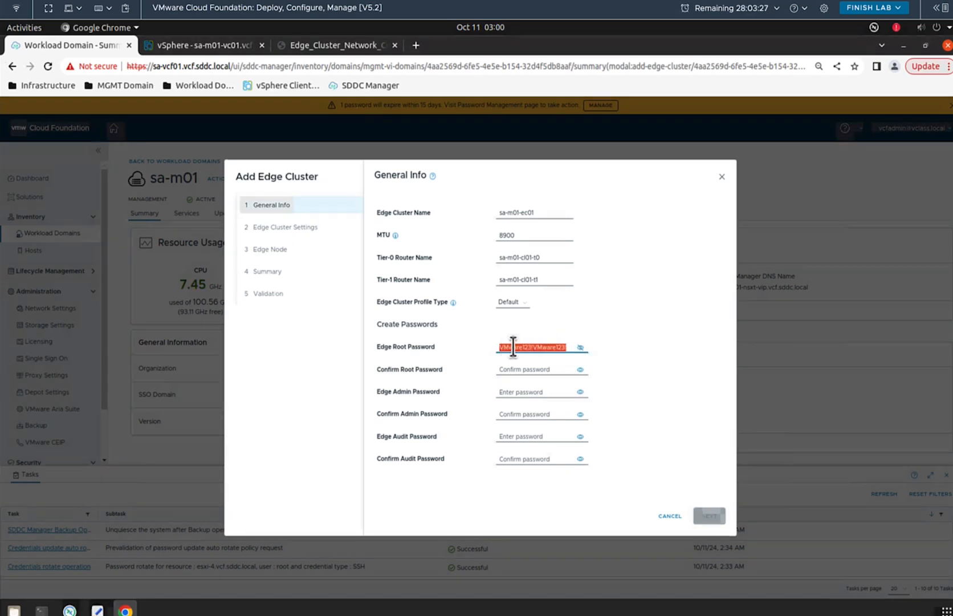
right_click(514, 347)
left_click(525, 370)
left_click(525, 371)
right_click(522, 371)
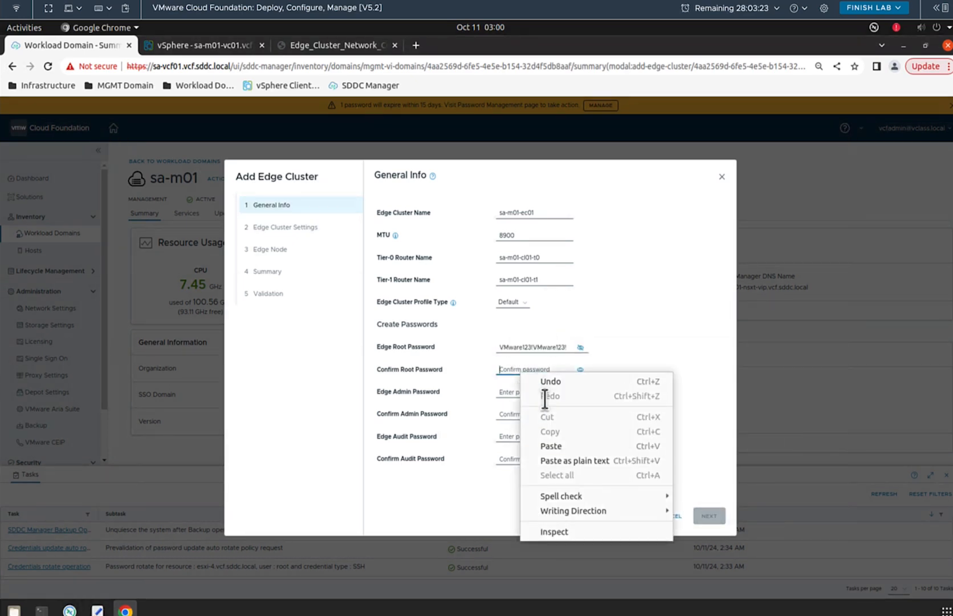
left_click(549, 446)
Step: Paste the same password into the edge admin and audit password fields and their confirmations
left_click(520, 392)
right_click(521, 394)
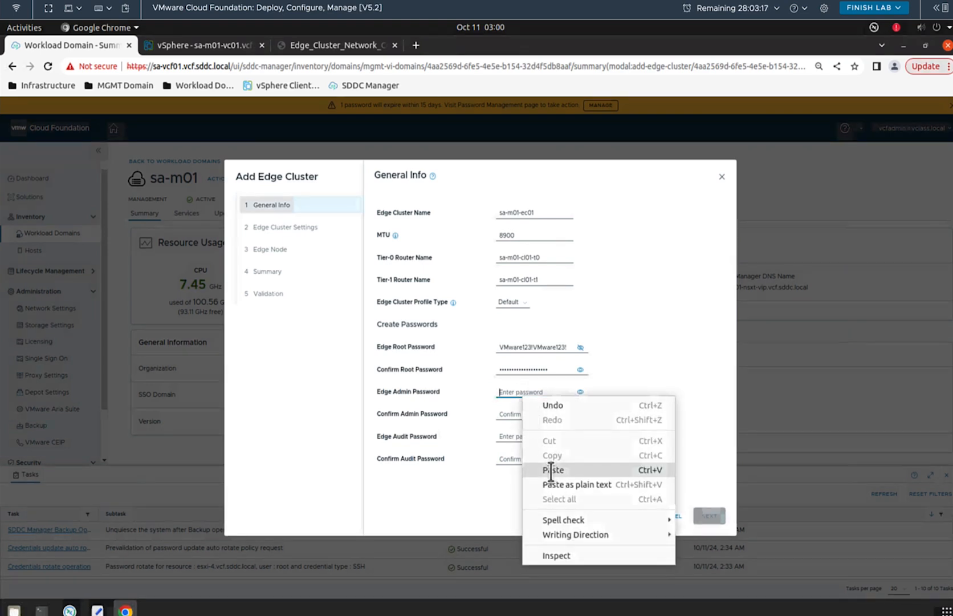
left_click(554, 469)
left_click(515, 414)
right_click(515, 416)
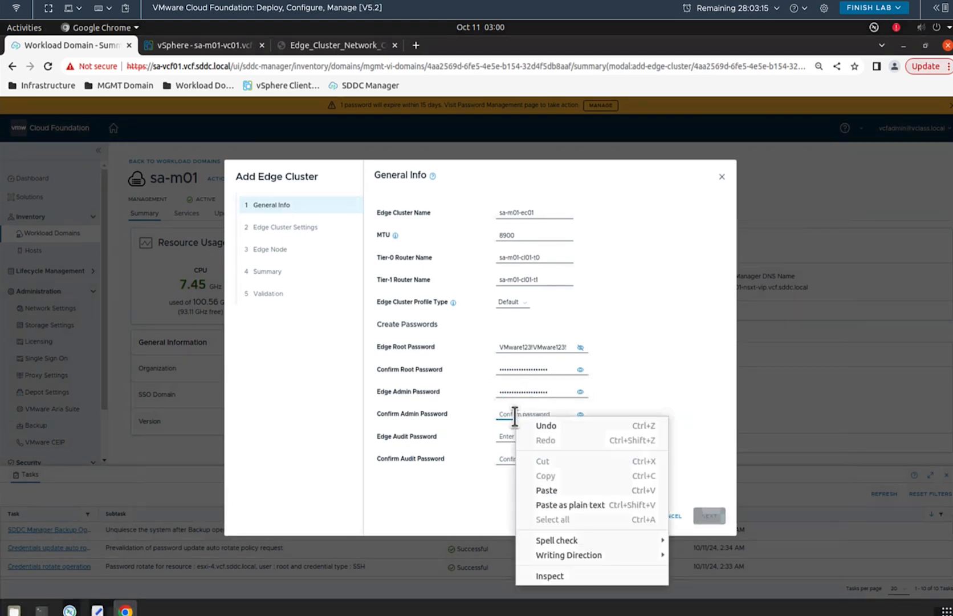
left_click(549, 490)
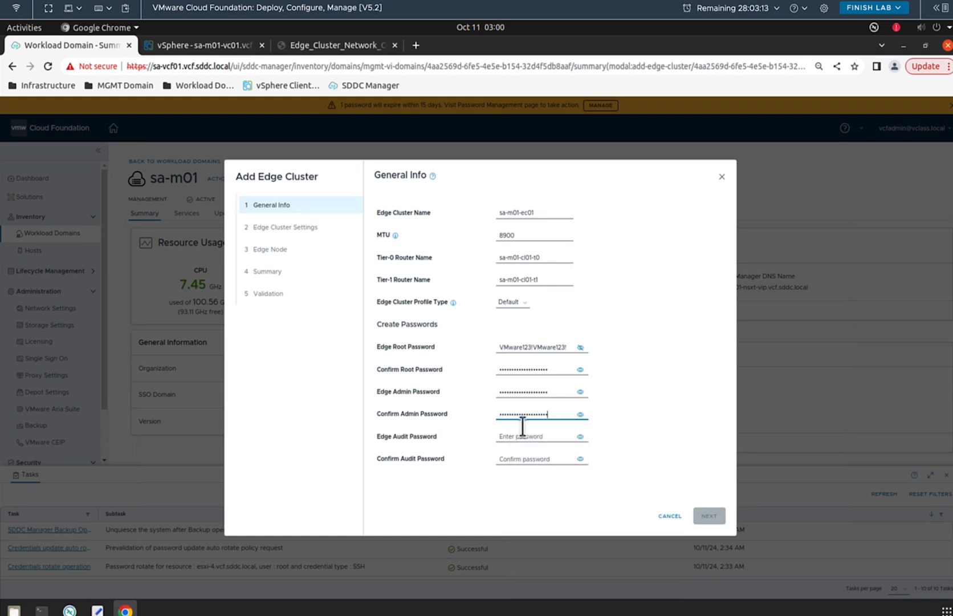
left_click(524, 439)
right_click(525, 441)
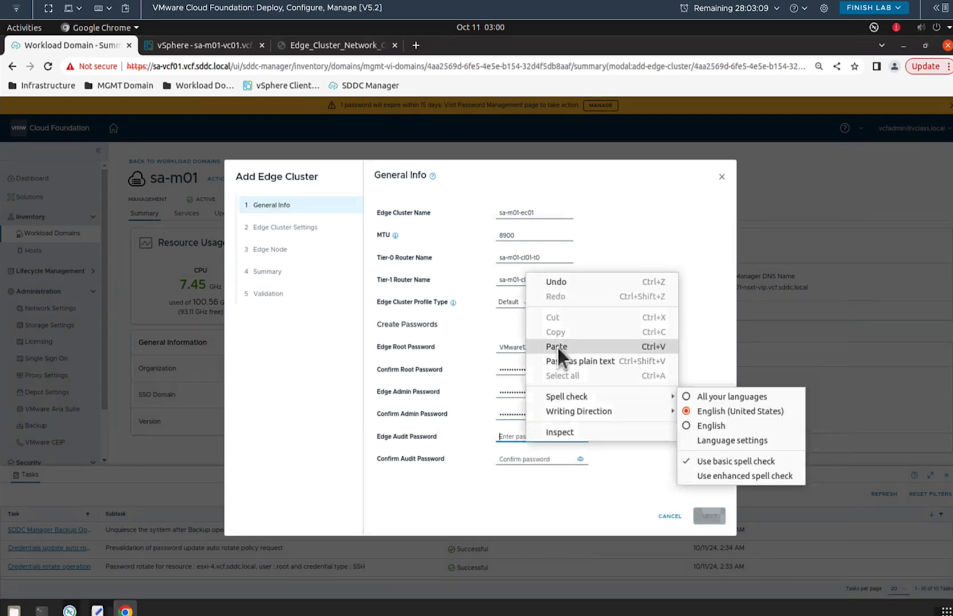
left_click(558, 347)
left_click(522, 462)
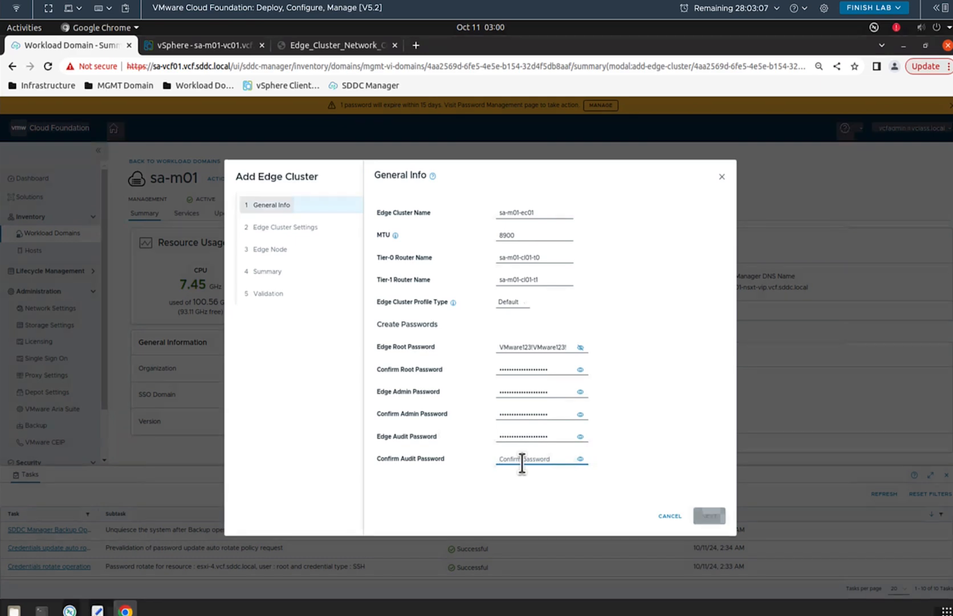
right_click(522, 462)
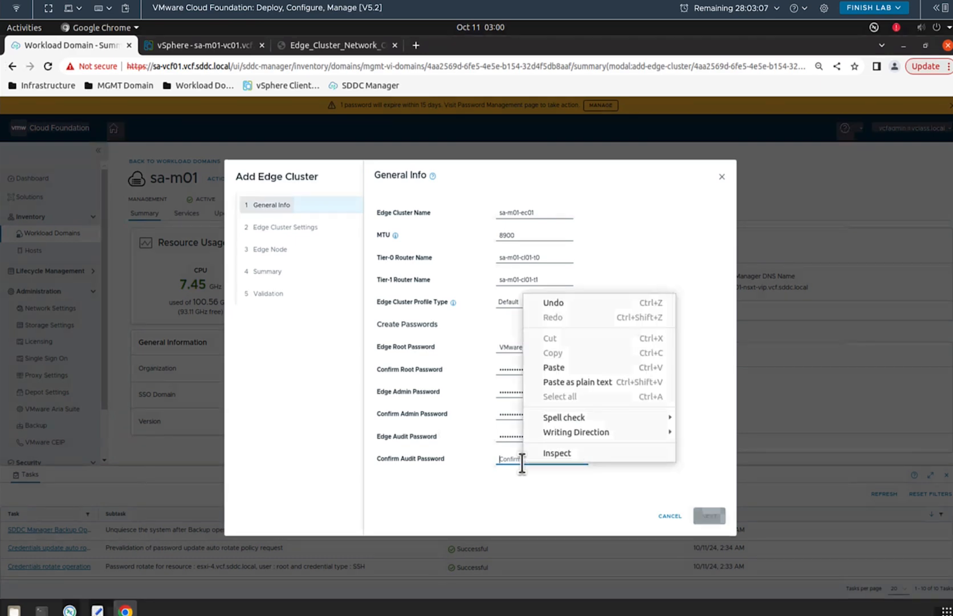
left_click(551, 367)
Step: Reveal the confirm root, admin and audit passwords to verify they match, then continue
left_click(581, 369)
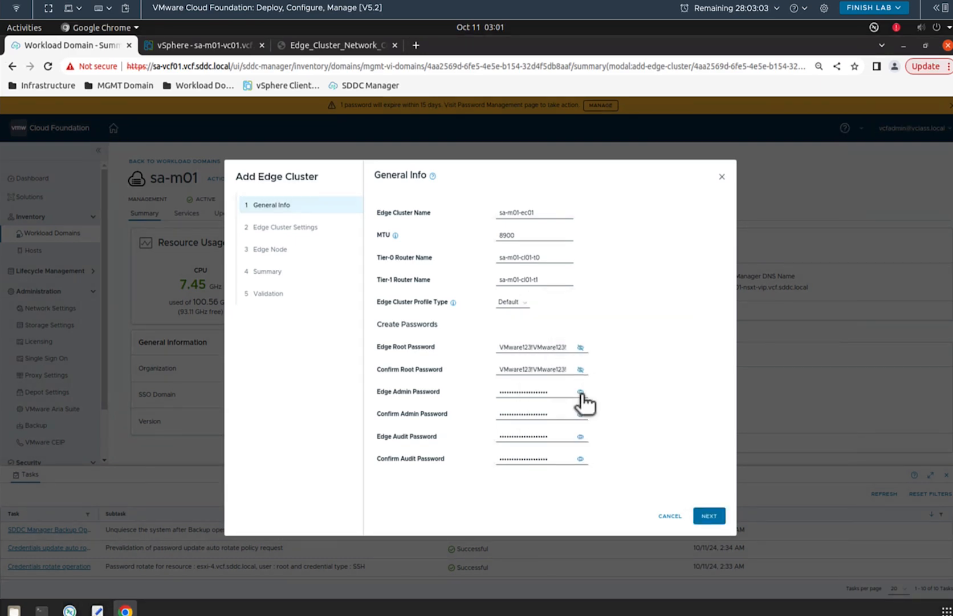
left_click(580, 391)
left_click(580, 414)
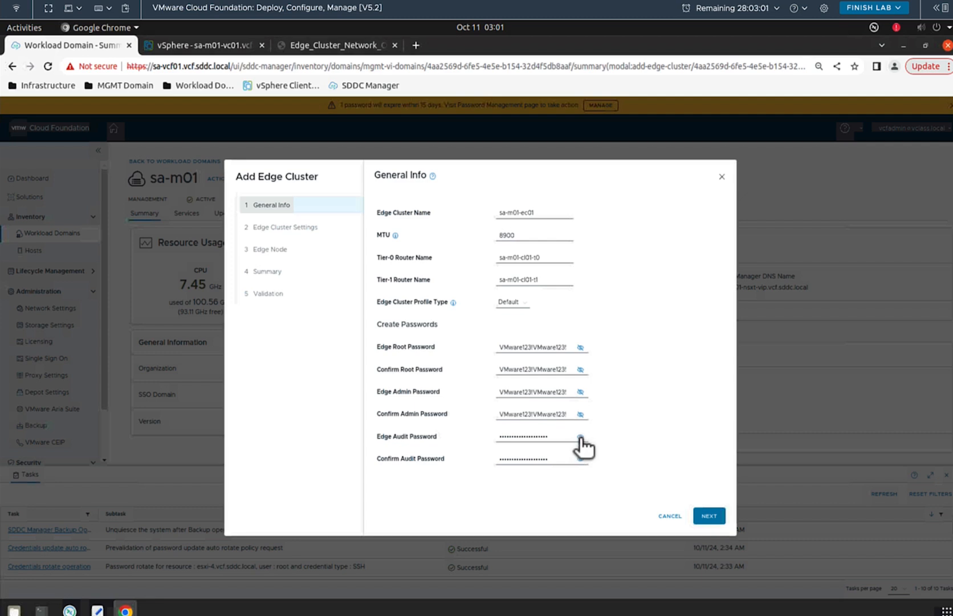
left_click(581, 436)
left_click(581, 459)
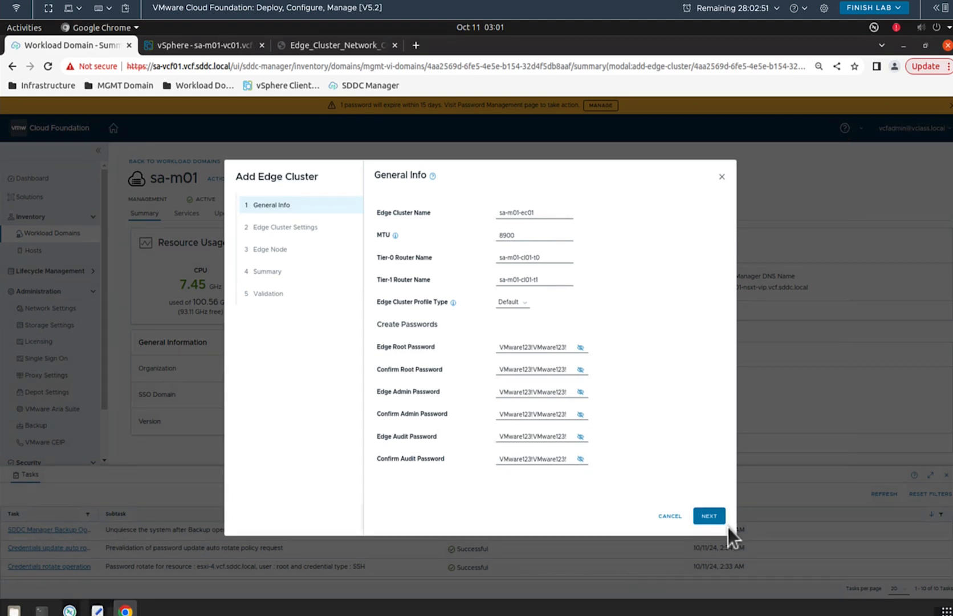
left_click(710, 517)
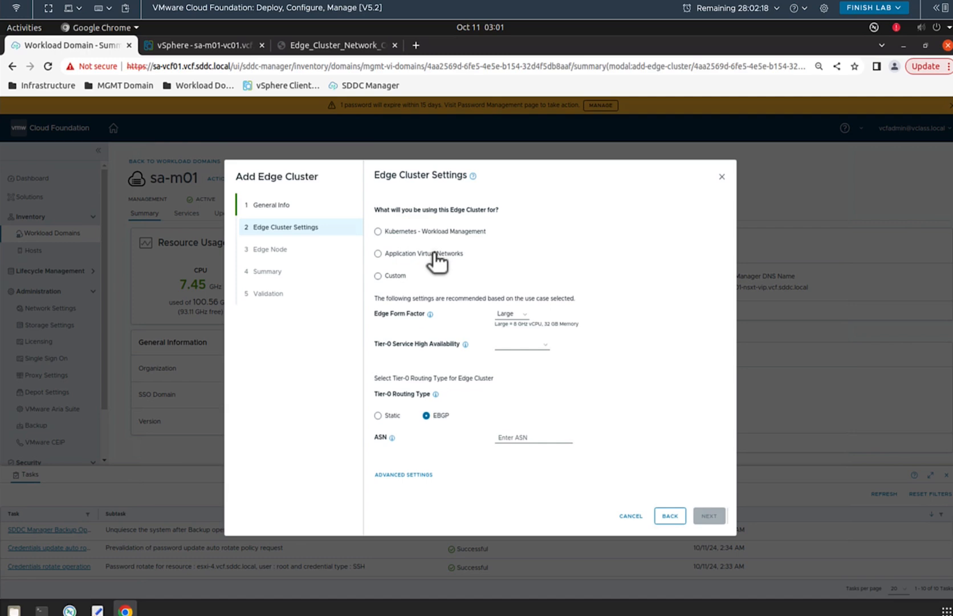
Step: Choose the Custom use case, Medium edge form factor and ASN 65003, then proceed to Edge Node
left_click(378, 276)
left_click(522, 314)
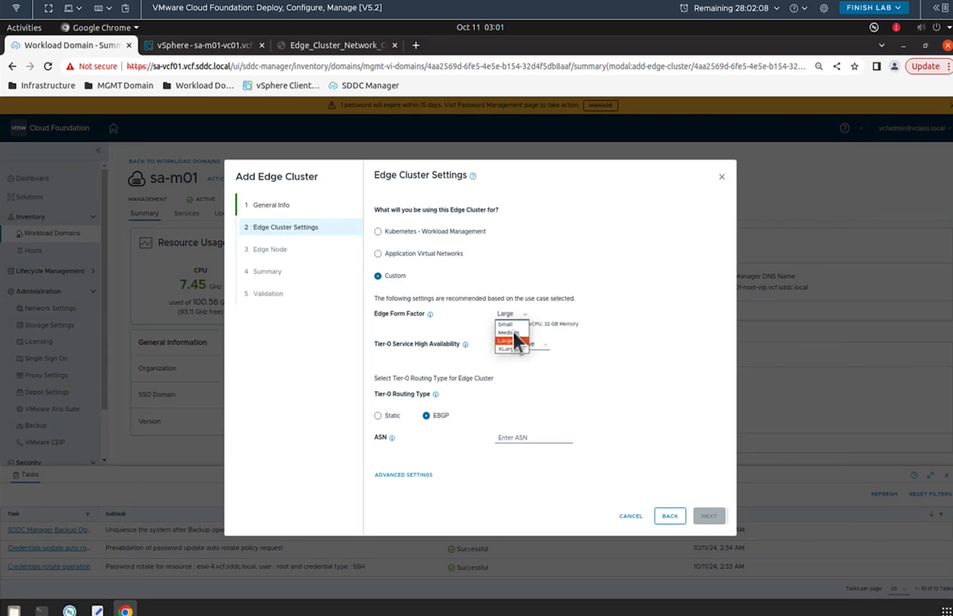
left_click(508, 333)
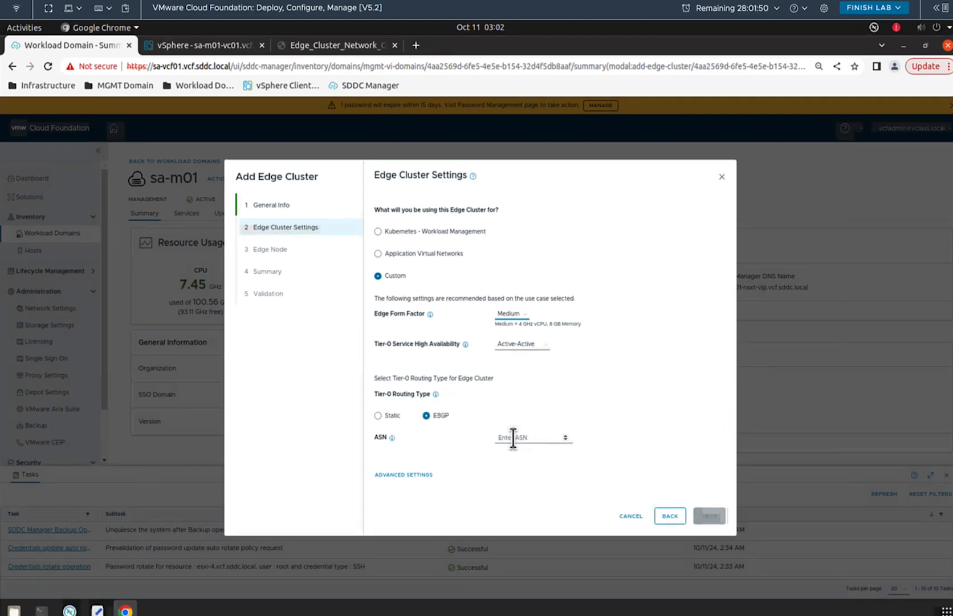
left_click(340, 46)
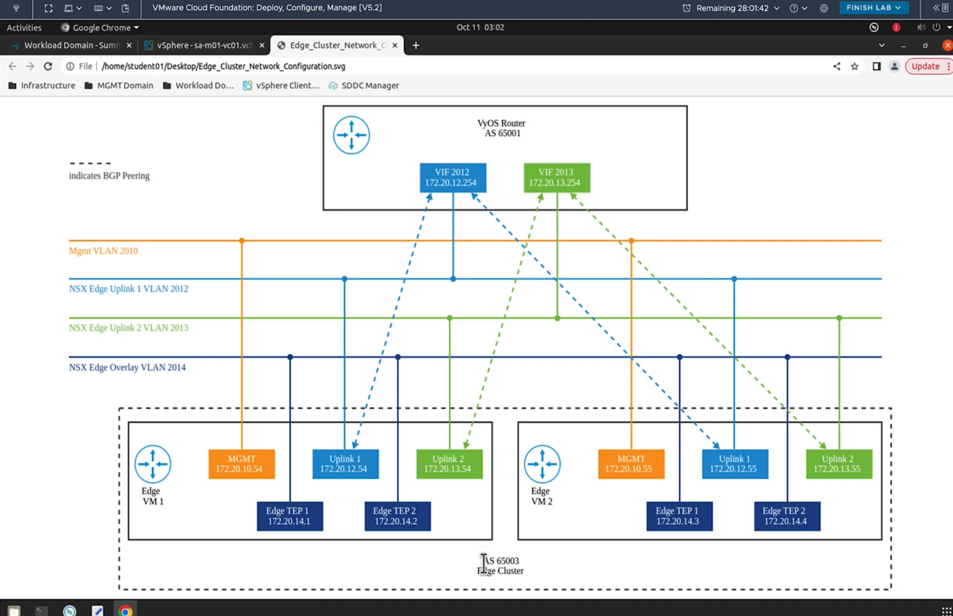
left_click(78, 44)
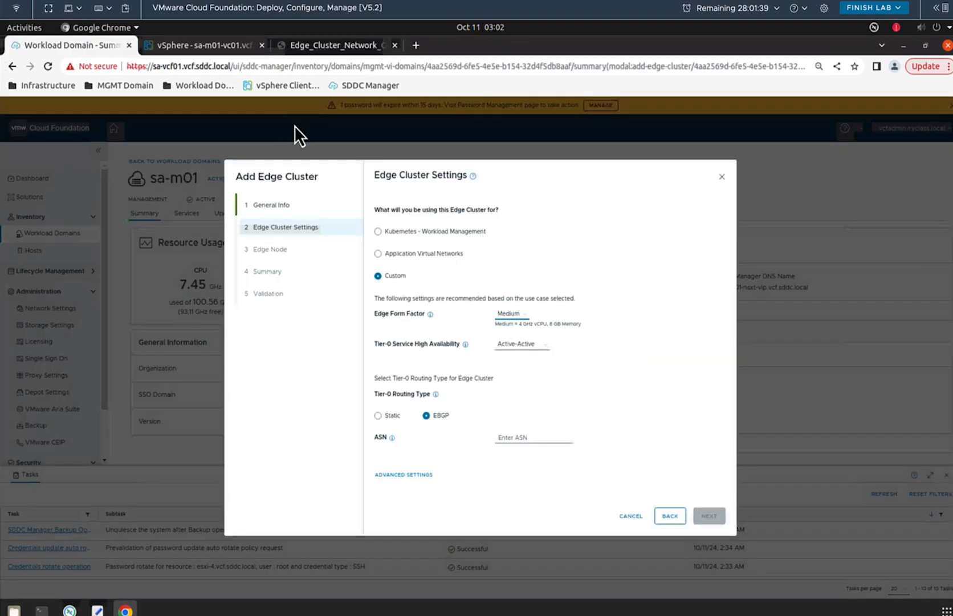
left_click(513, 437)
type("6500")
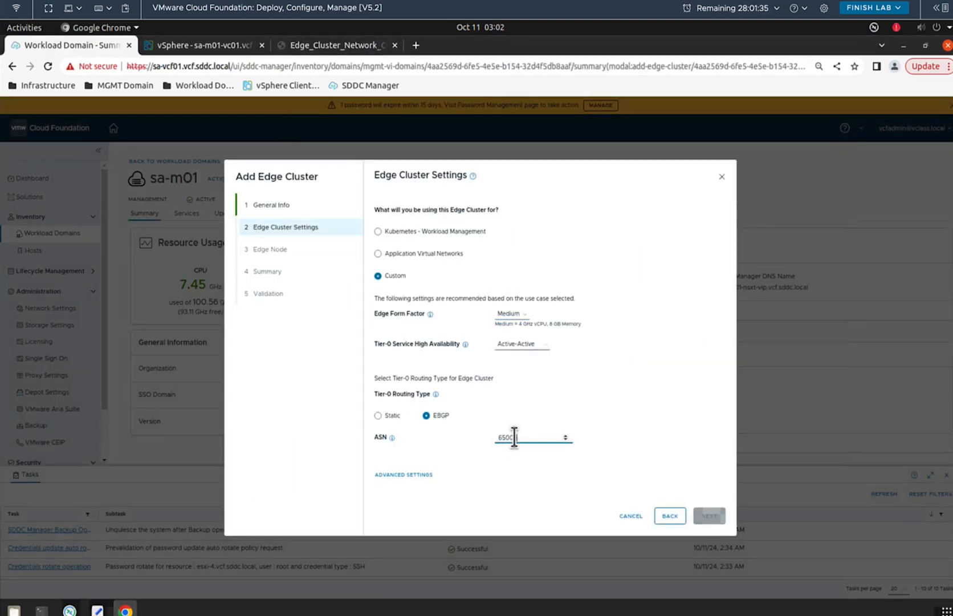
type("3")
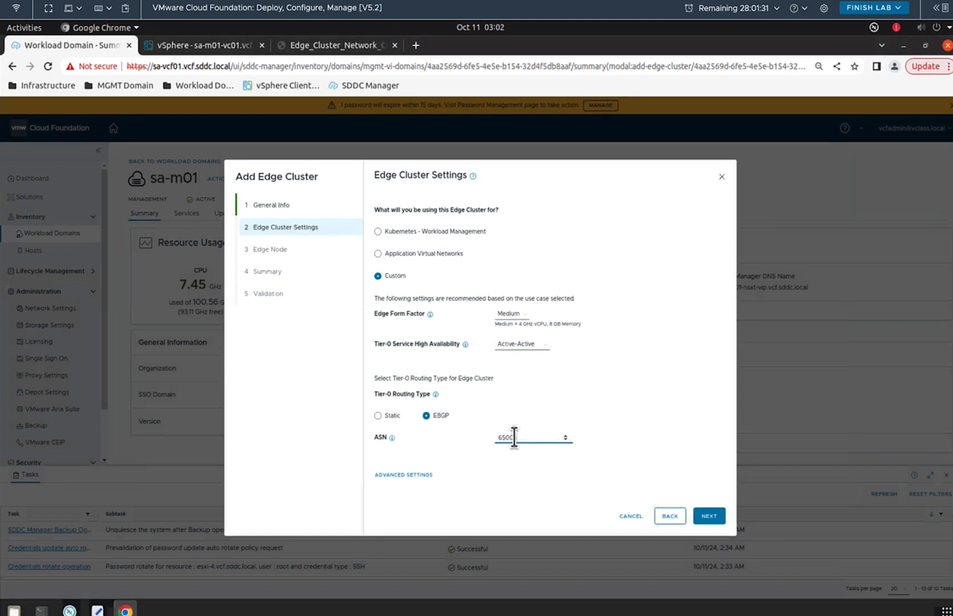
left_click(715, 515)
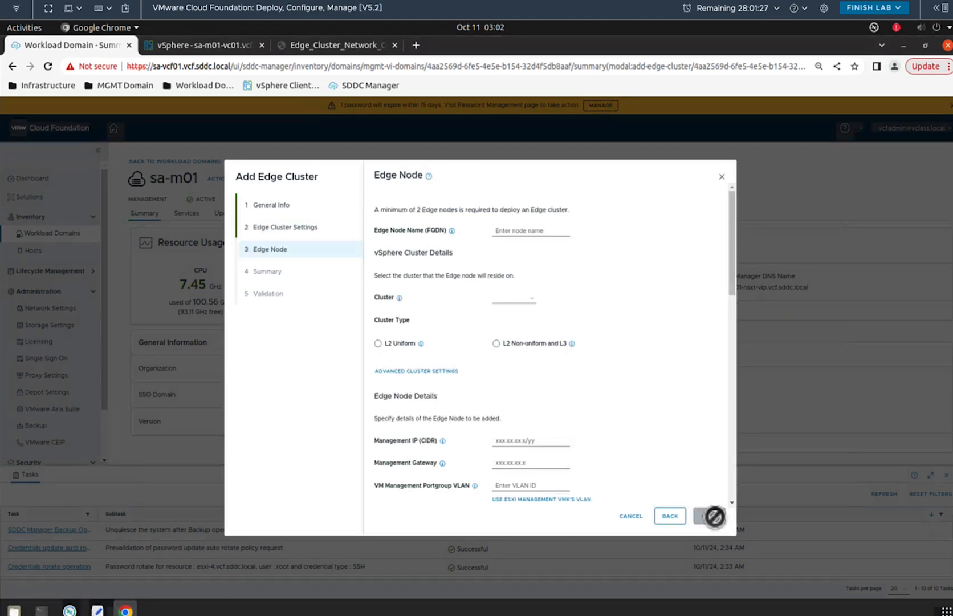
Step: Enter node name sa-m01-en01.vcf.sddc.local, select cluster sa-m01-cl01, and choose L2 Uniform cluster type
left_click(510, 232)
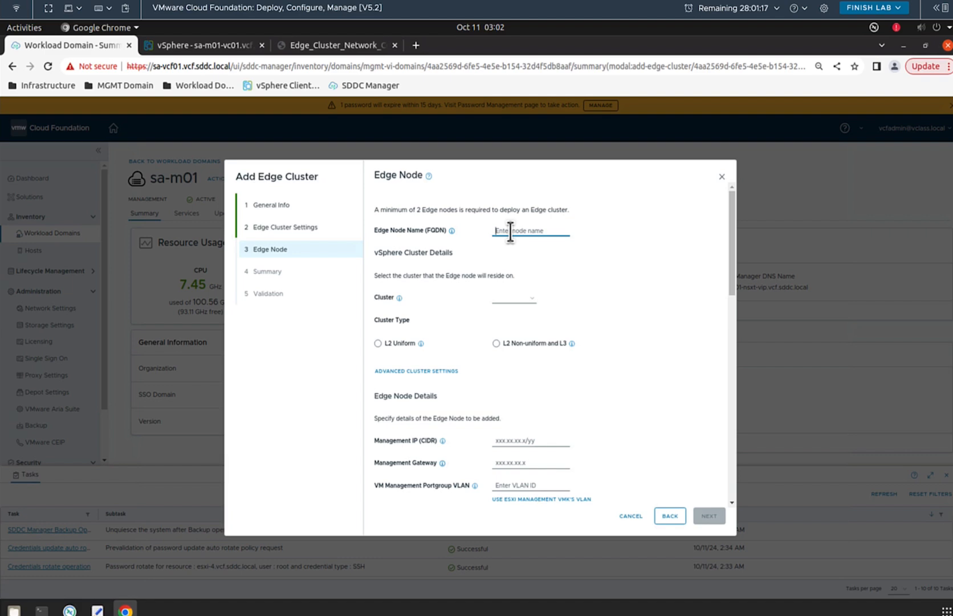
type("sa-m01")
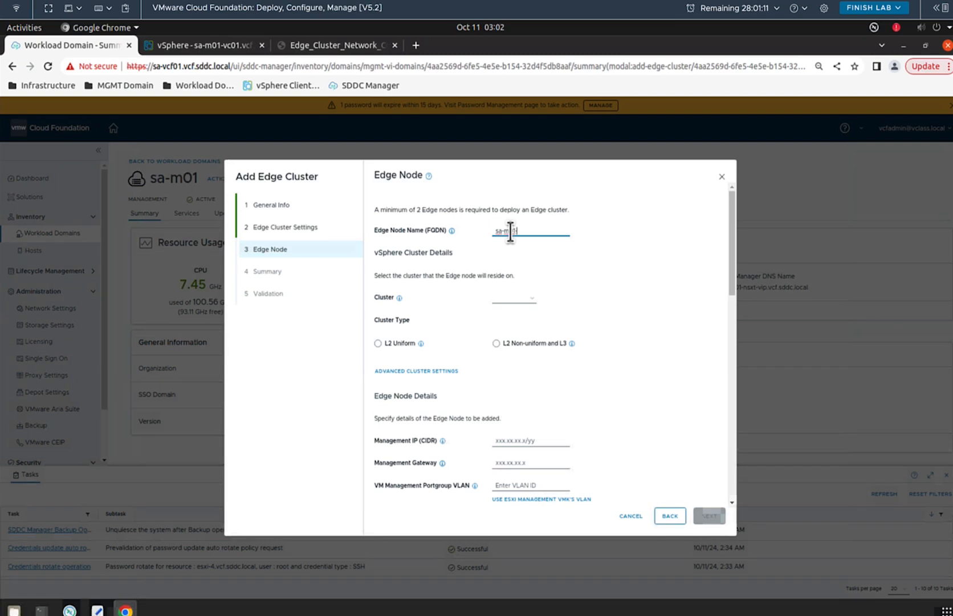
type("-en01")
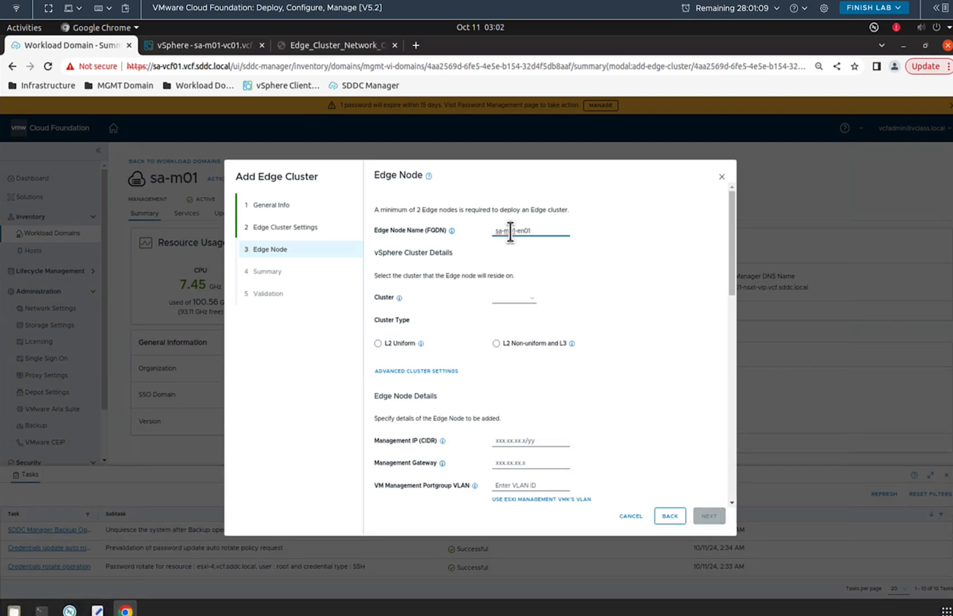
type(".v")
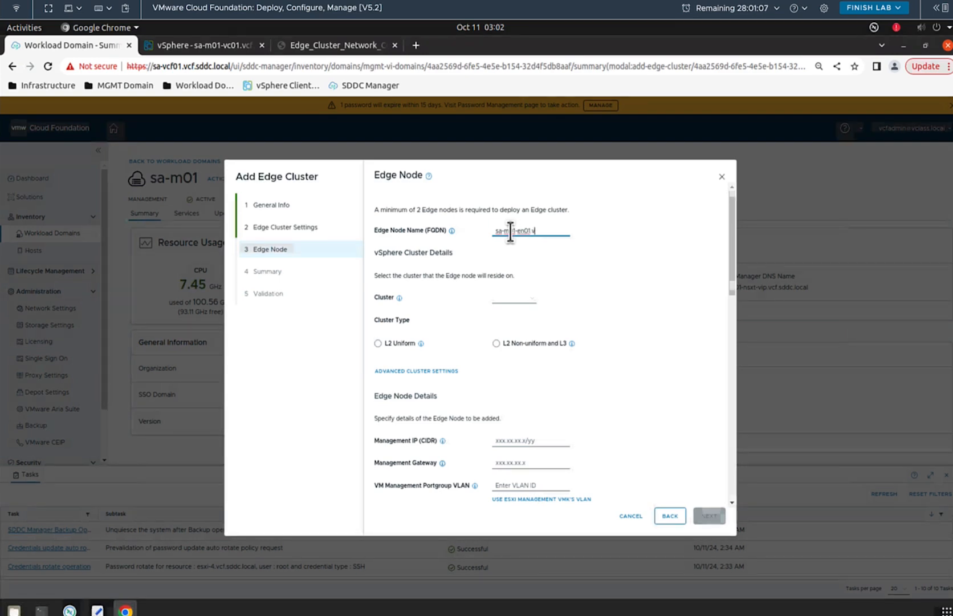
type("cf.sd")
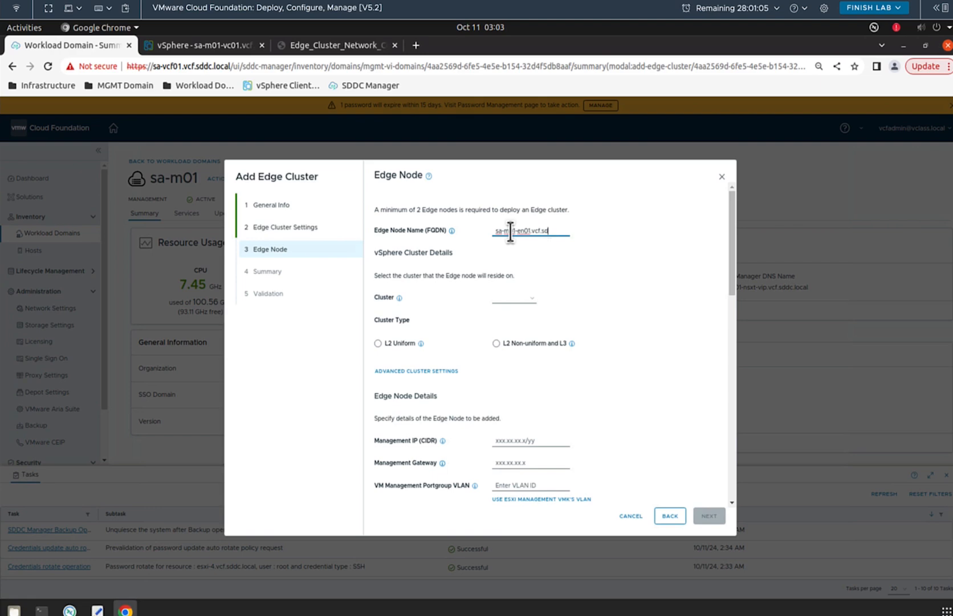
type("dc.local")
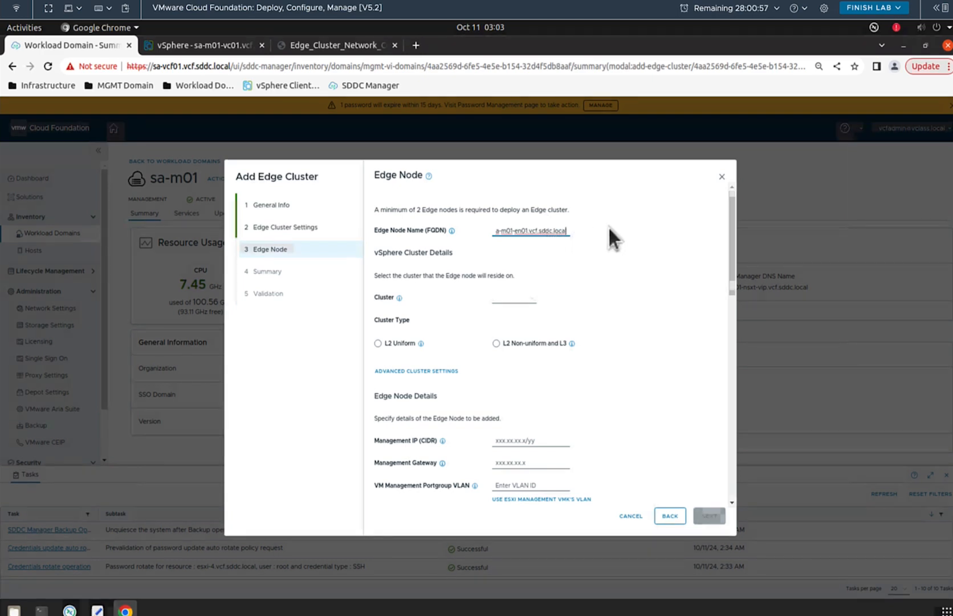
key("Left")
key("Left")
key("Left")
key("Left")
key("Left")
key("Left")
key("Left")
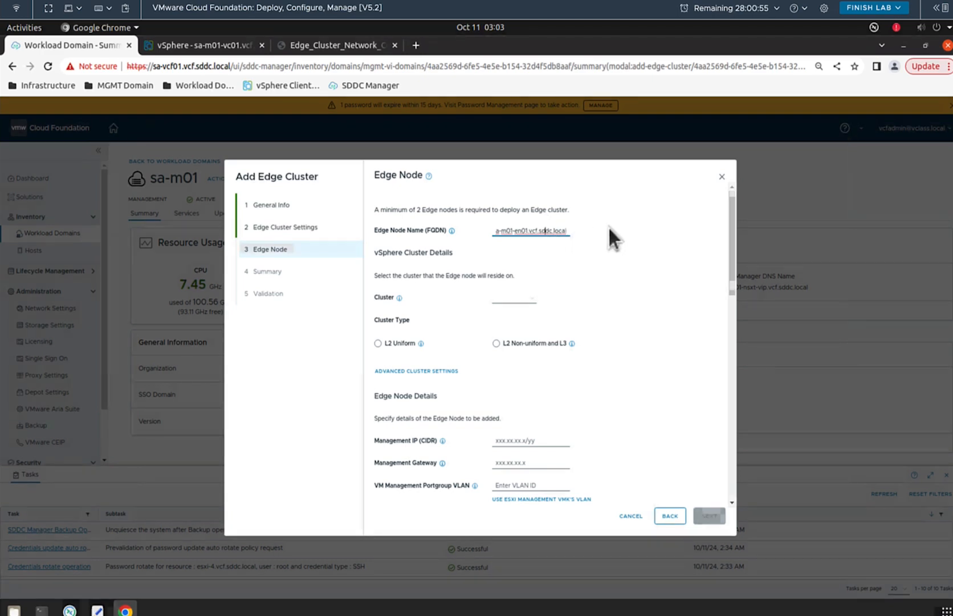
key("Left")
key("Left")
key("Left")
key("Left")
key("Left")
key("Left")
key("Left")
key("Left")
key("Left")
key("Left")
key("Left")
key("Left")
key("Left")
key("Left")
key("Left")
key("Left")
key("Left")
key("Left")
key("Left")
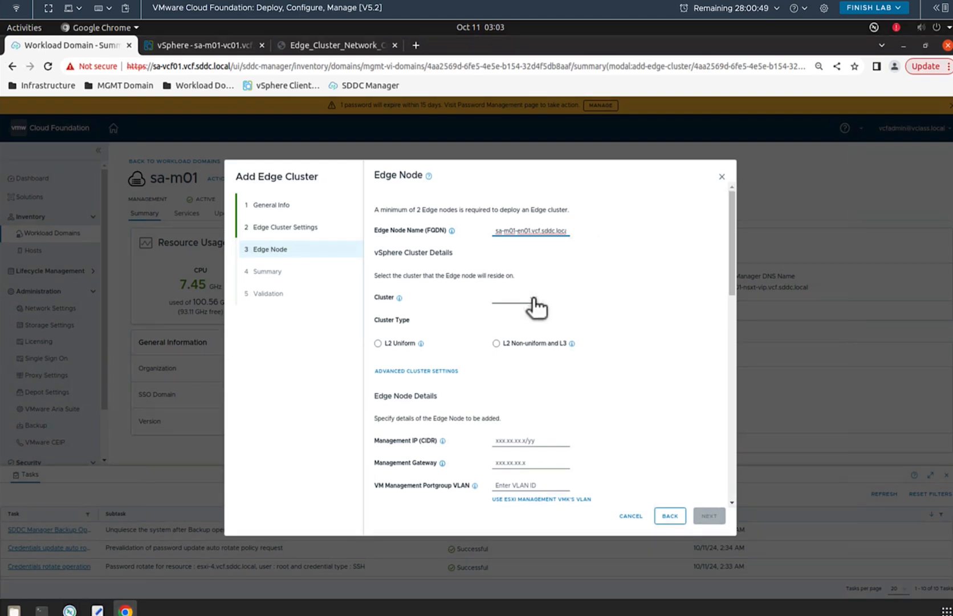
left_click(533, 299)
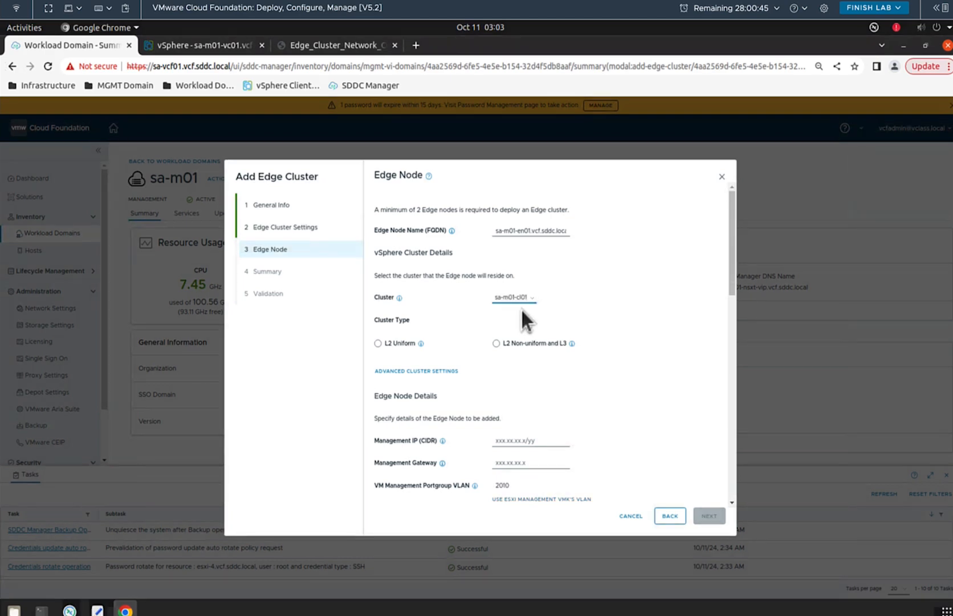
left_click(378, 343)
mouse_move(422, 344)
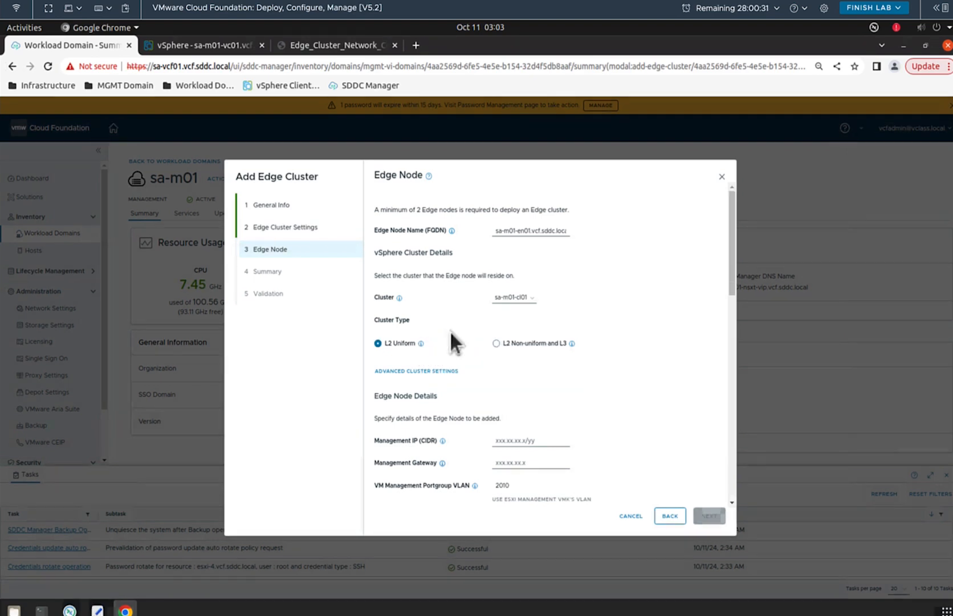
left_click_drag(731, 249, 731, 298)
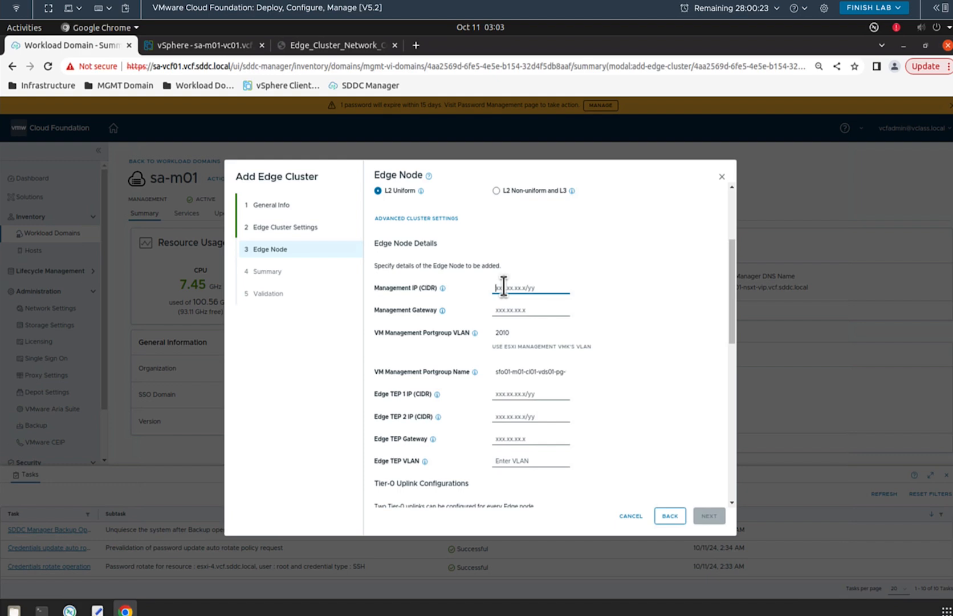
Step: Set the edge node management IP to 172.20.10.54/24 with gateway 172.20.10.254
type("172.20.")
type("10.54")
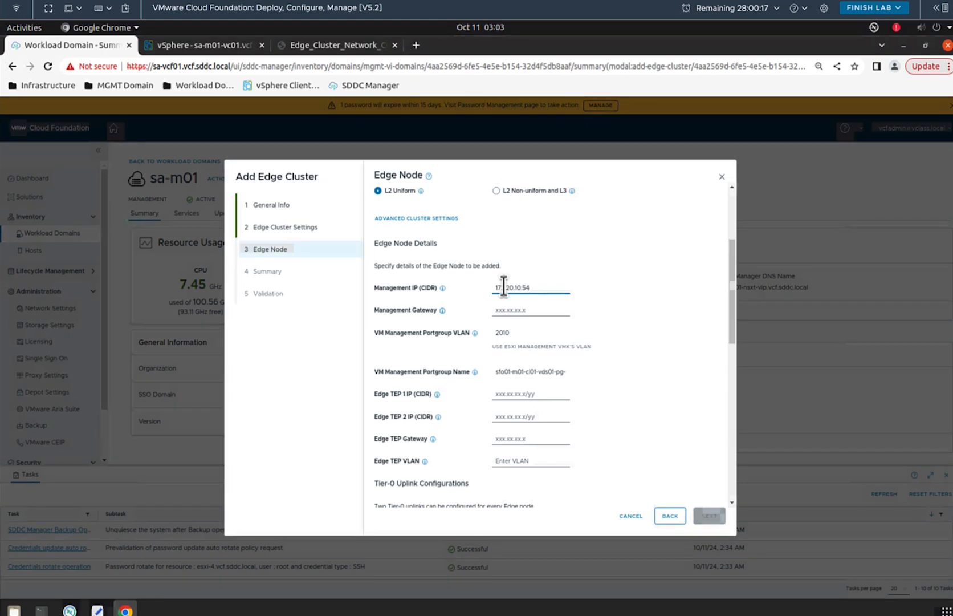
type("/24")
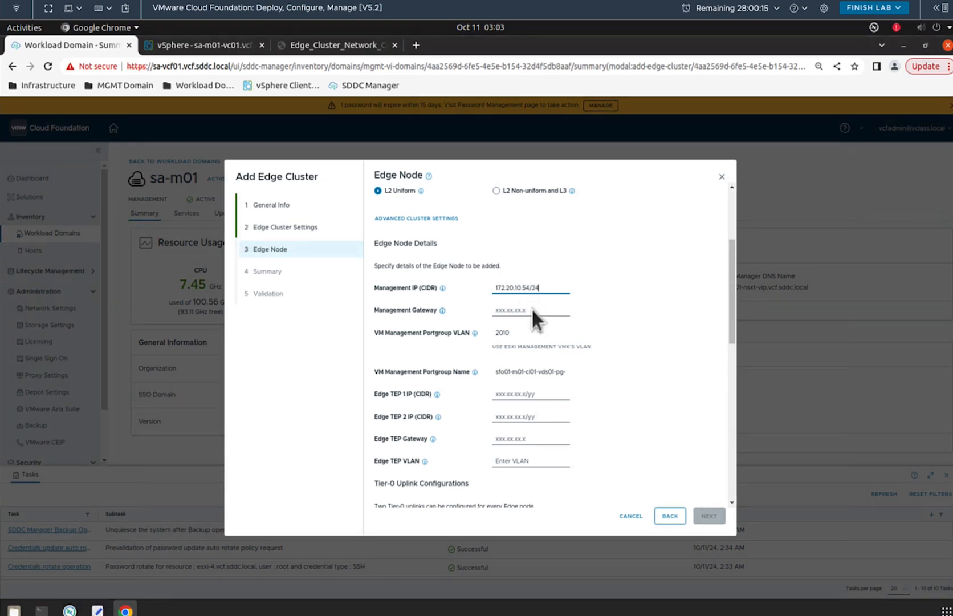
left_click(532, 309)
type("172.20")
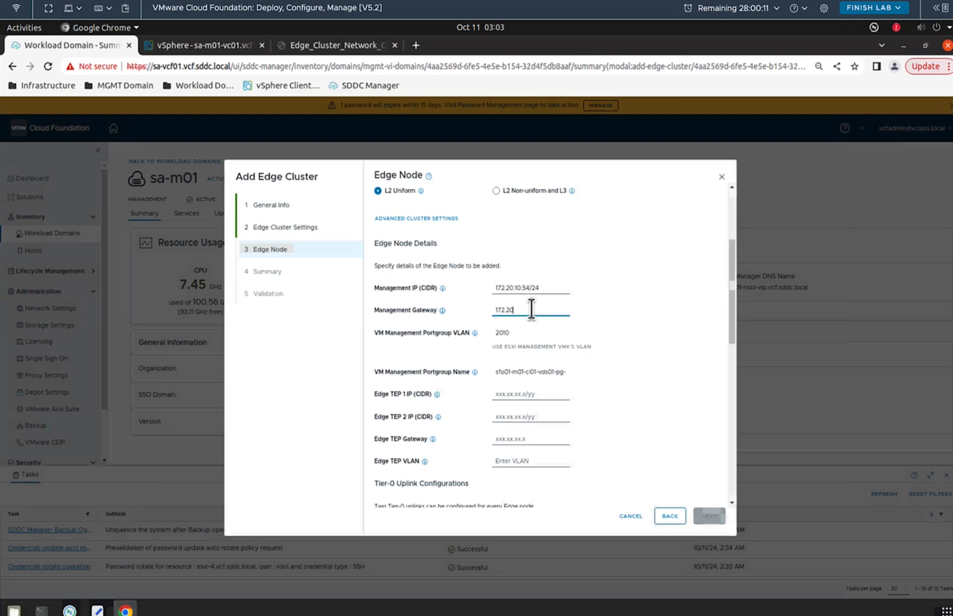
type(".10")
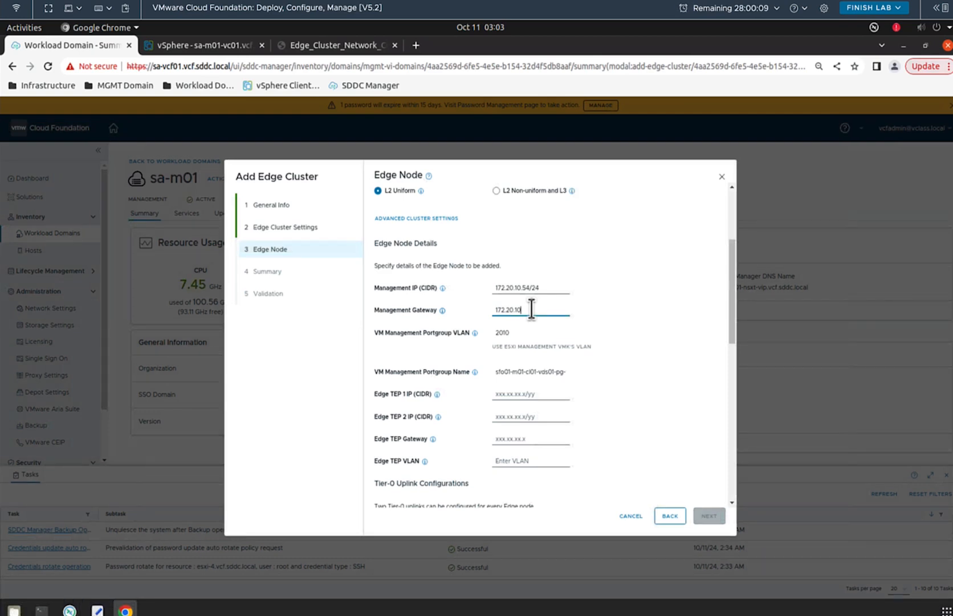
type(".254")
Step: Set TEP IPs 172.20.14.1/24 and 172.20.14.2/24, TEP gateway 172.20.14.254, and TEP VLAN 2014
left_click(520, 394)
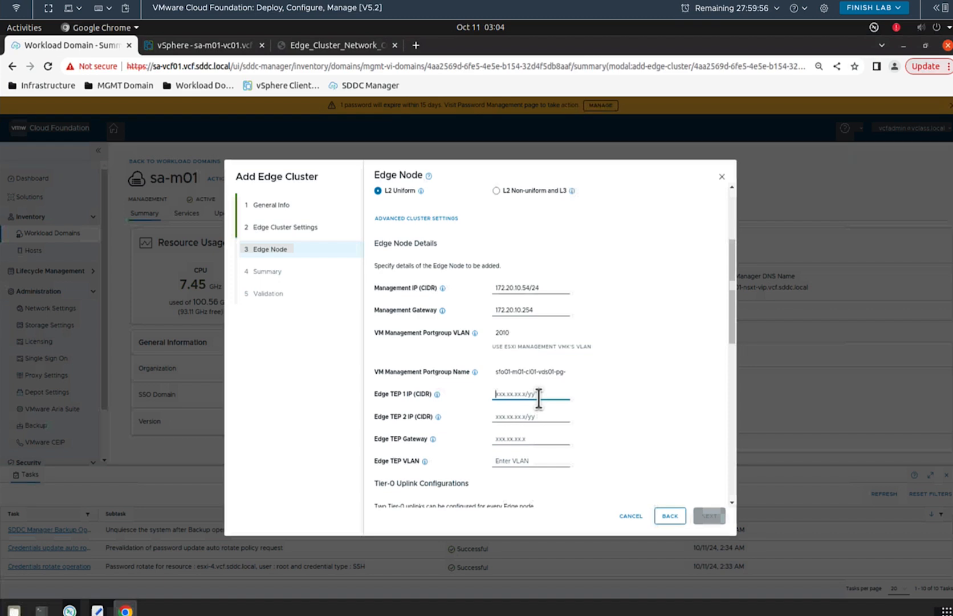
type("172")
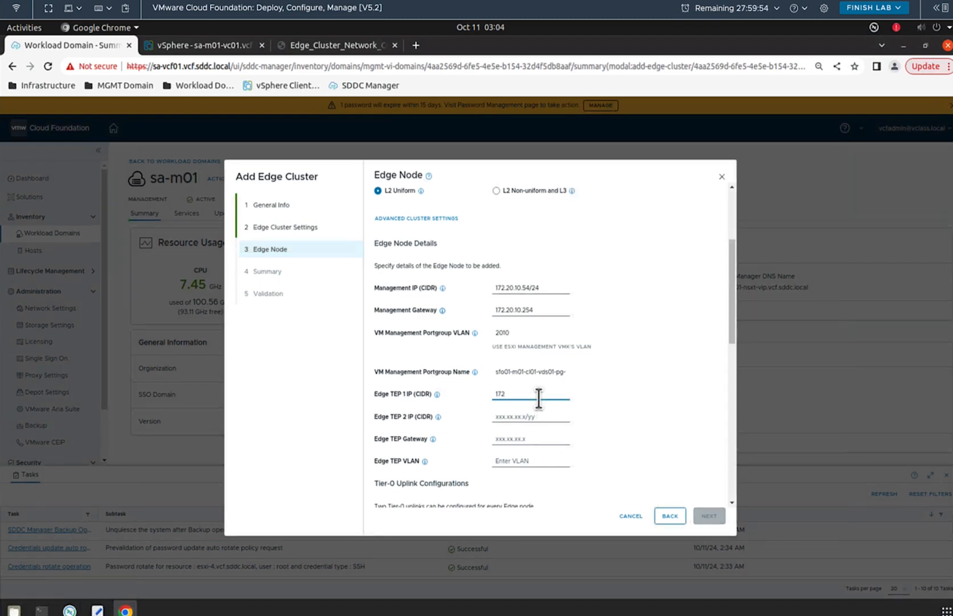
type(".20.14.1/24")
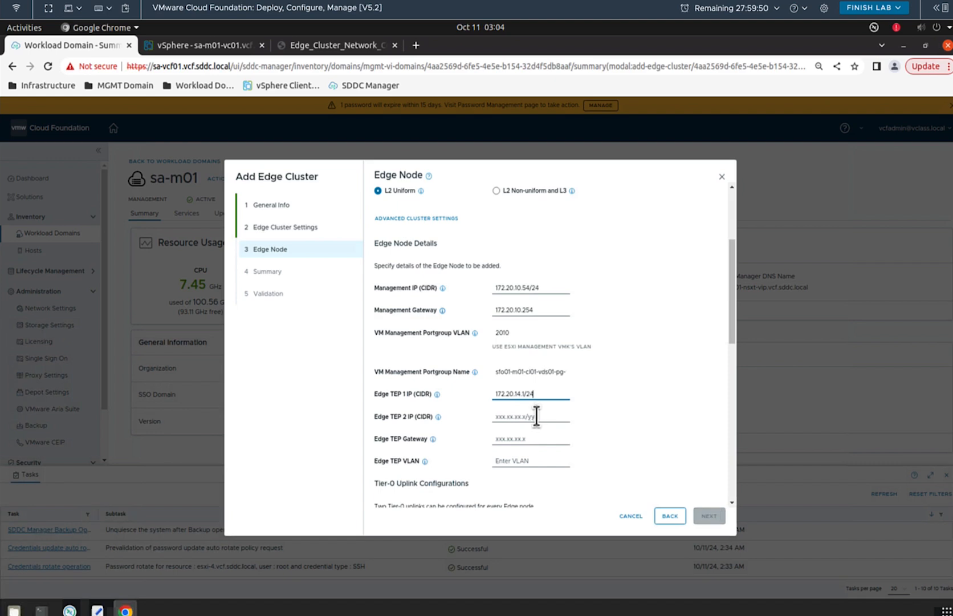
left_click(534, 415)
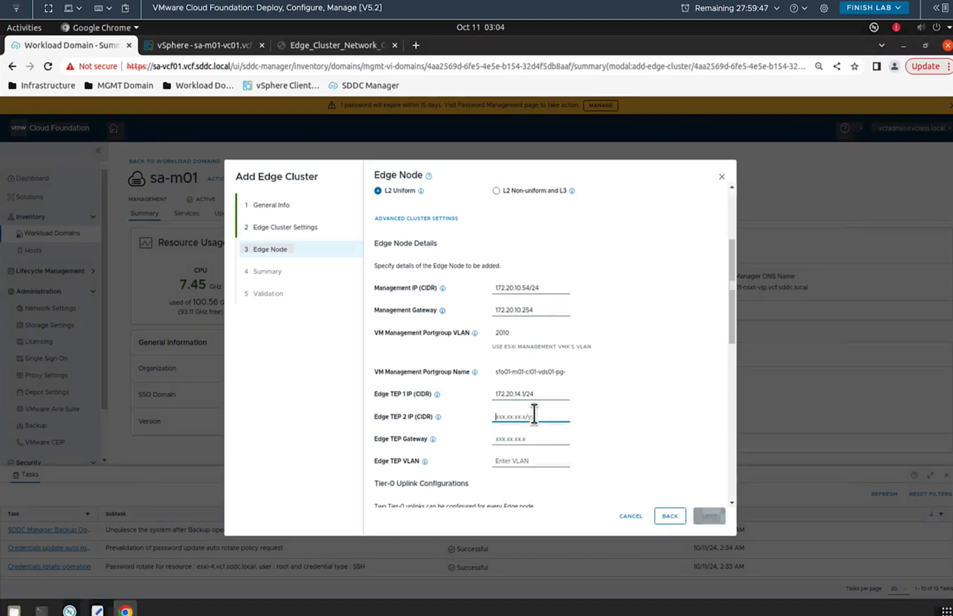
type("172.20")
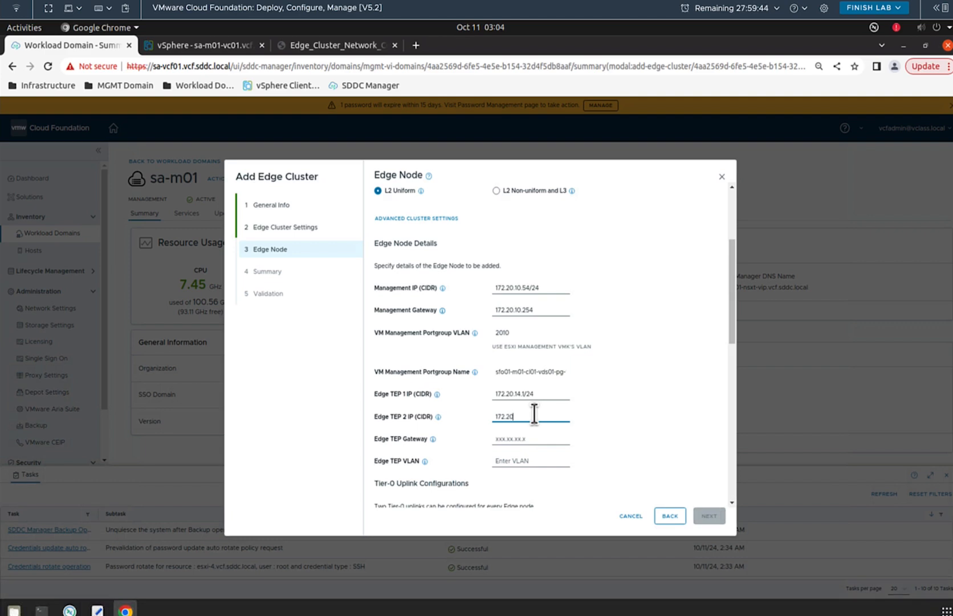
type(".14.2/24")
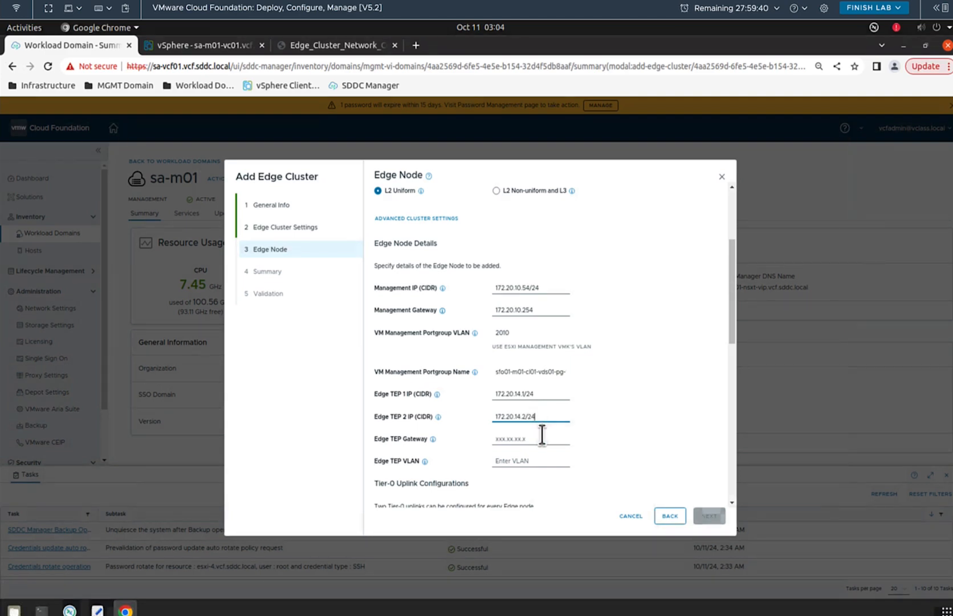
left_click(539, 439)
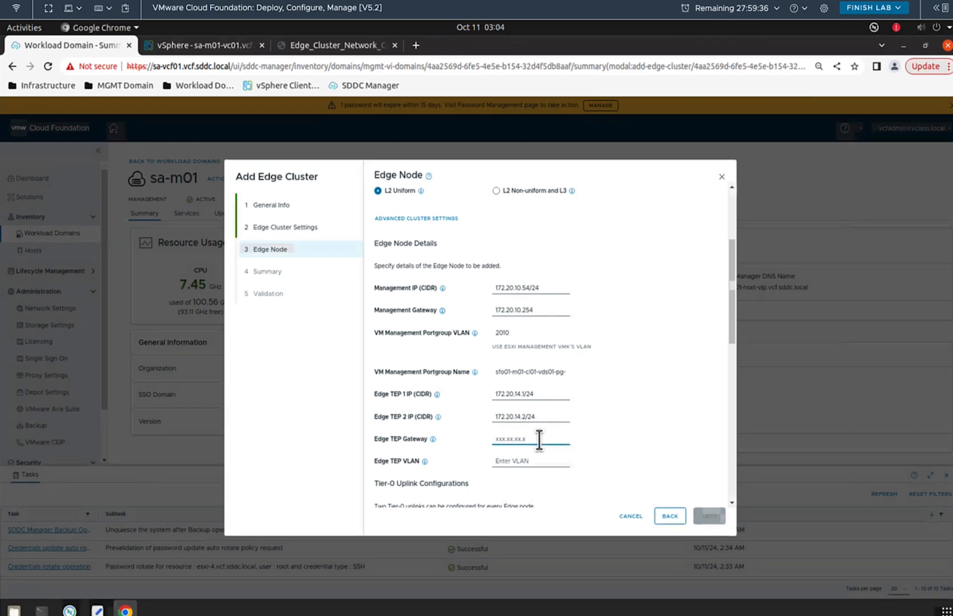
type("172")
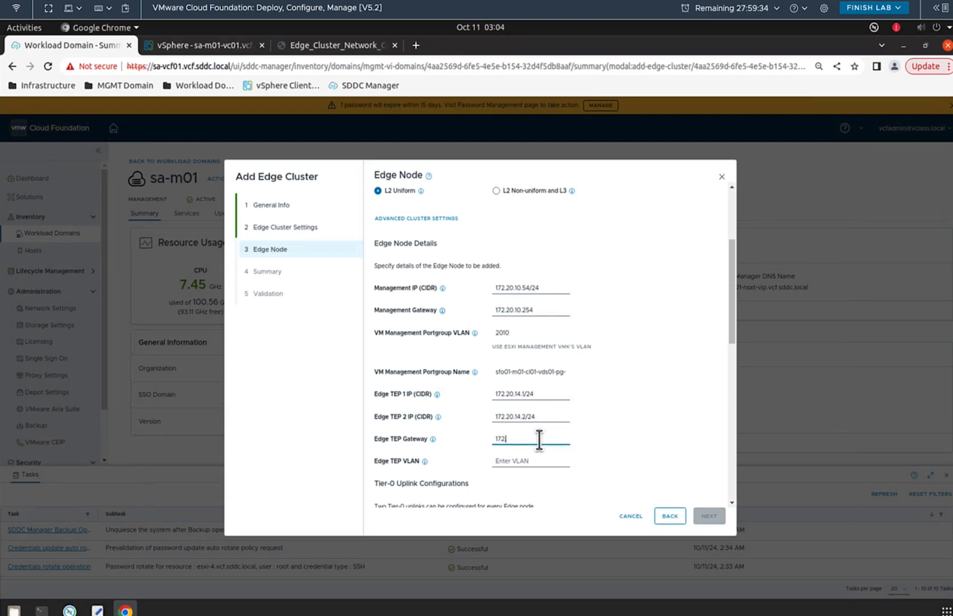
type(".20.14.254")
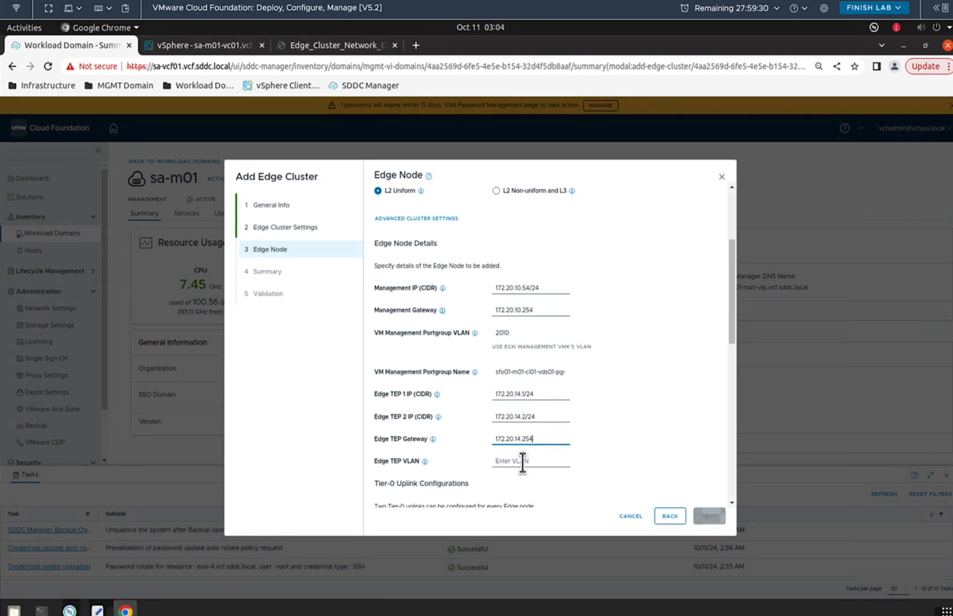
left_click(520, 462)
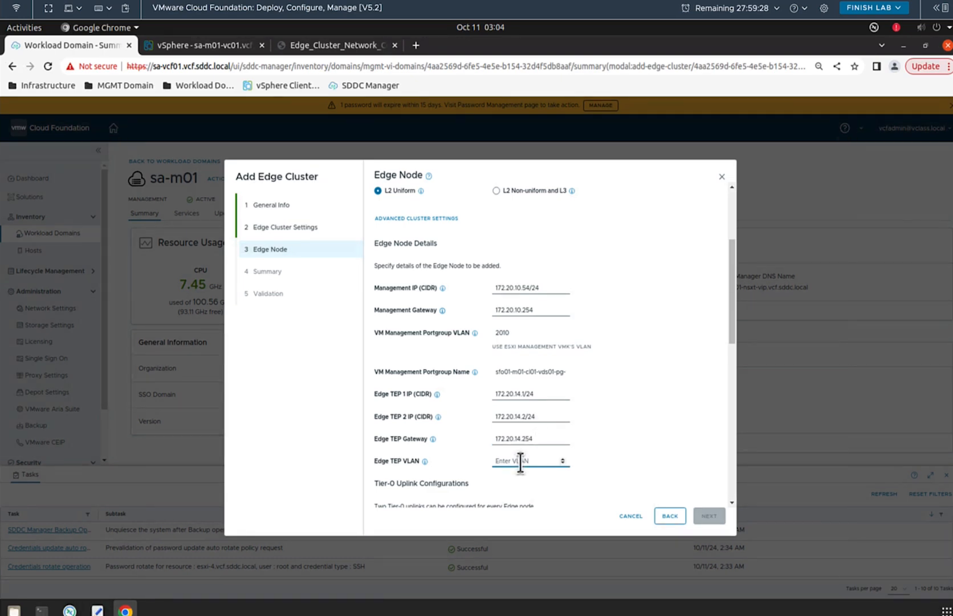
type("2014")
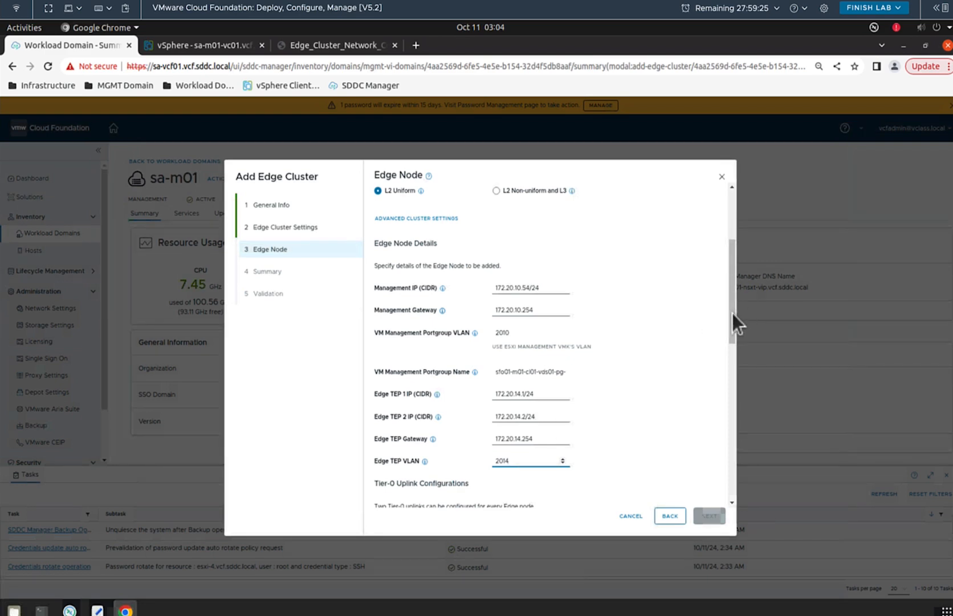
left_click_drag(732, 313, 728, 349)
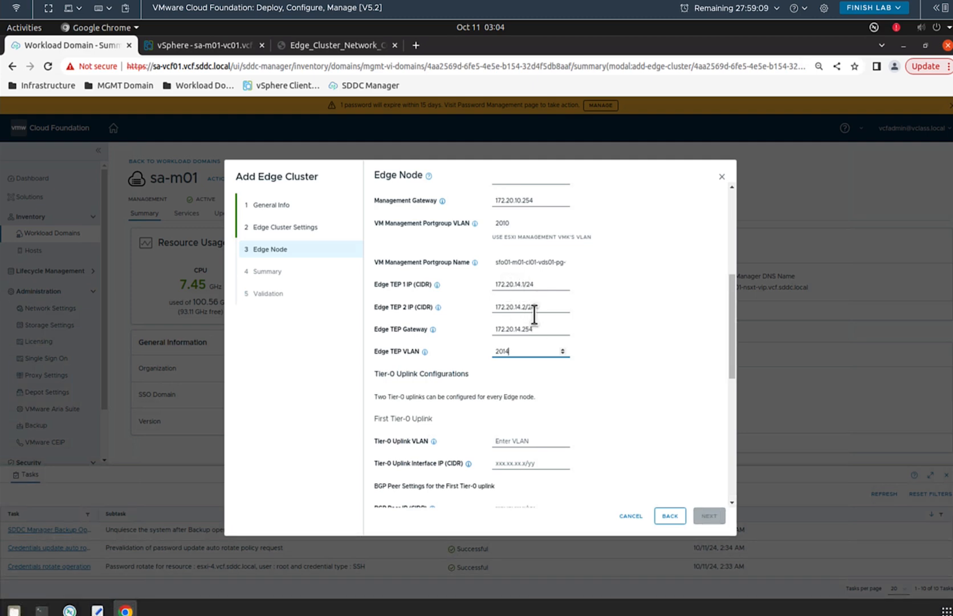
left_click(346, 45)
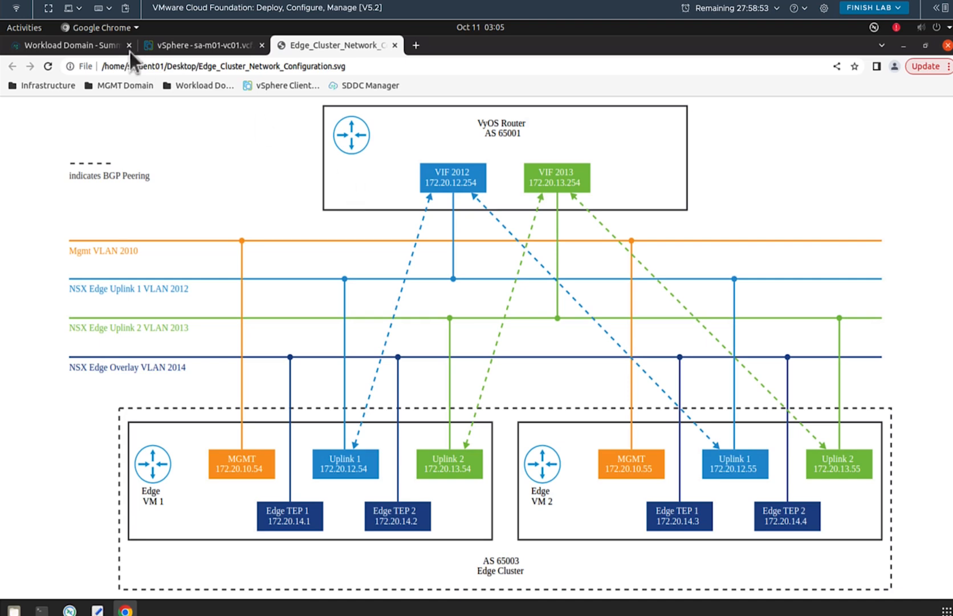
left_click(90, 46)
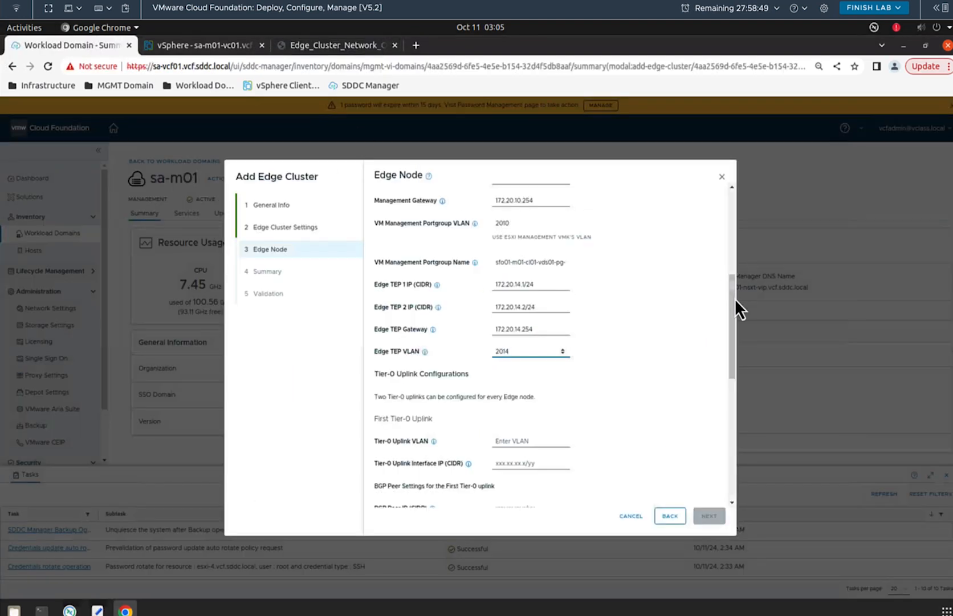
left_click_drag(735, 298, 732, 319)
scroll(732, 319, "down", 1)
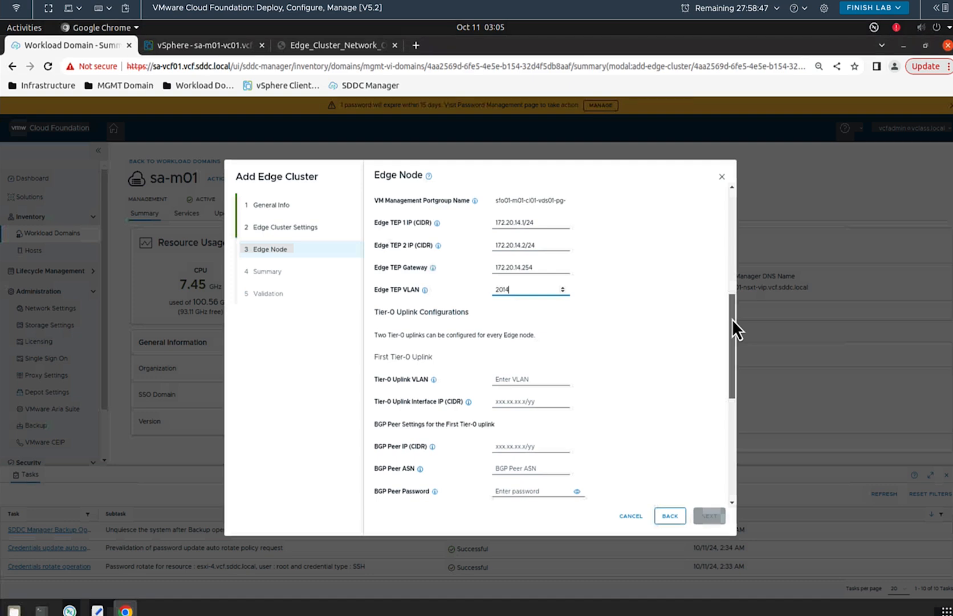
left_click(315, 44)
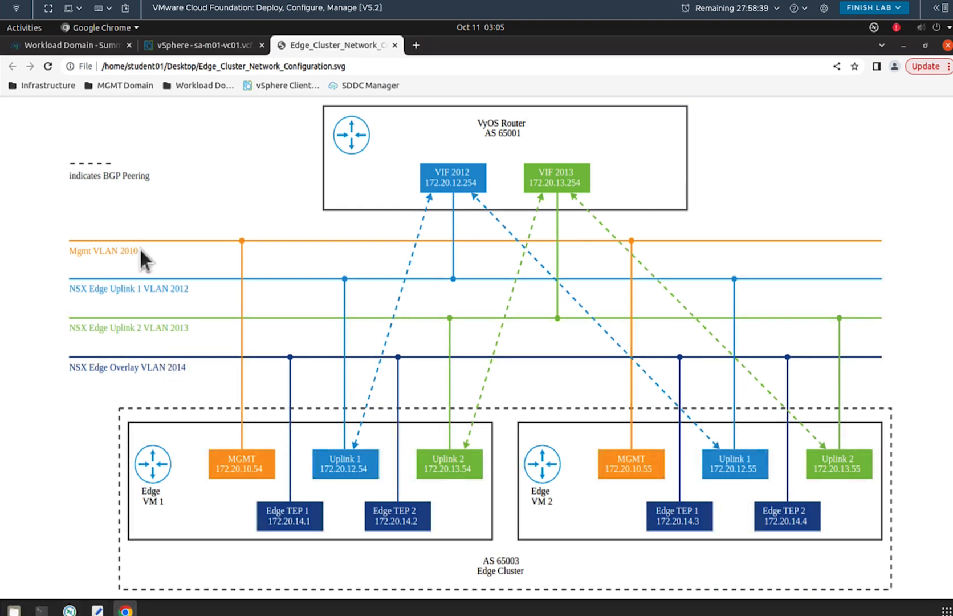
left_click(58, 45)
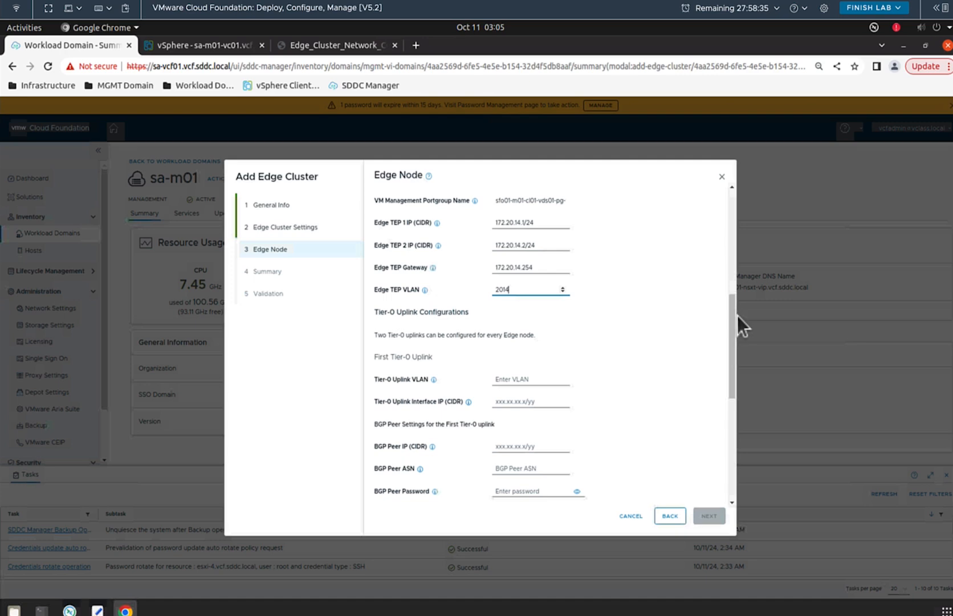
scroll(735, 311, "up", 3)
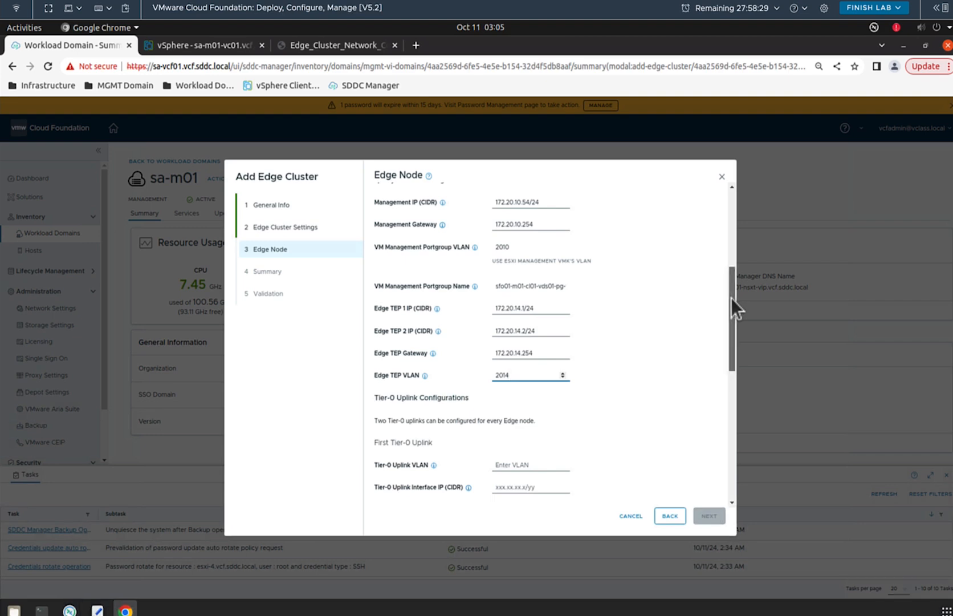
left_click_drag(731, 298, 721, 362)
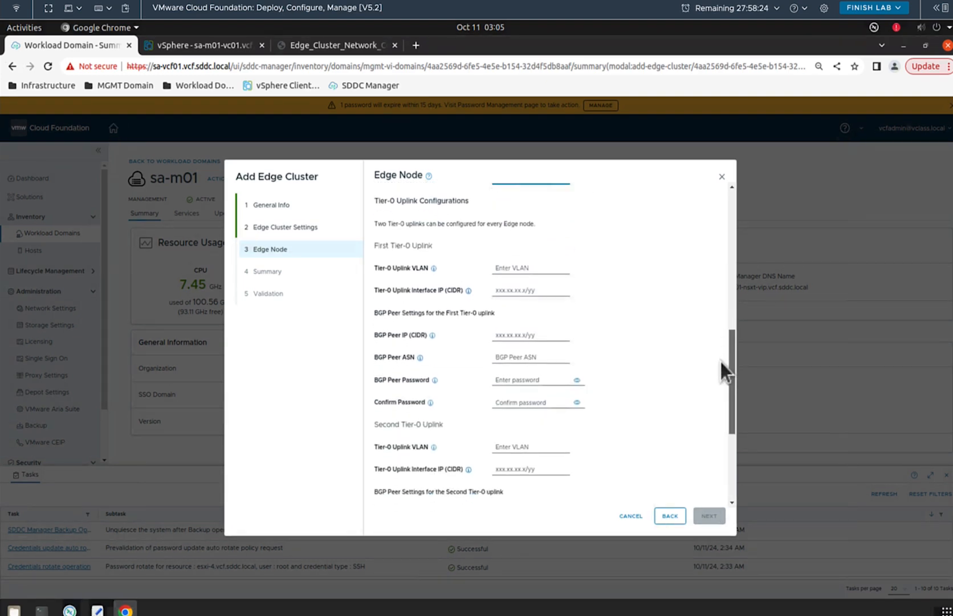
Step: Set the first Tier-0 uplink to VLAN 2012, IP 172.20.12.54/24, BGP peer 172.20.12.254/24, ASN 65001
left_click(520, 272)
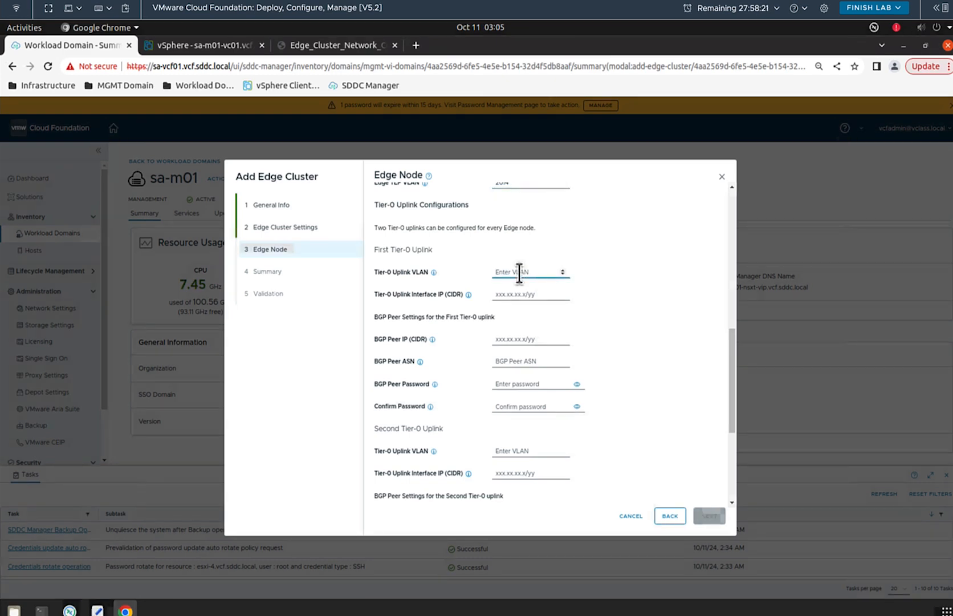
type("2012")
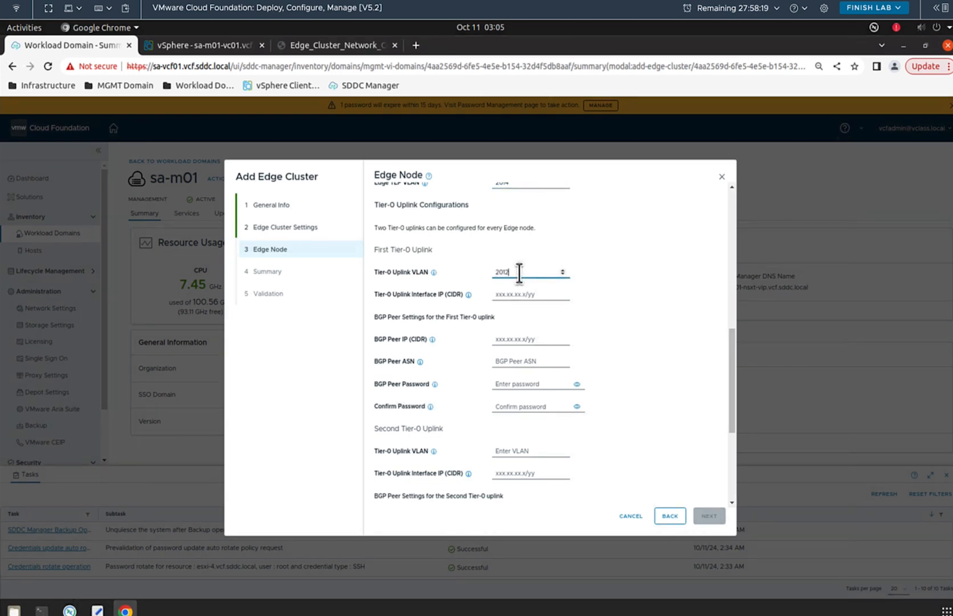
left_click(520, 295)
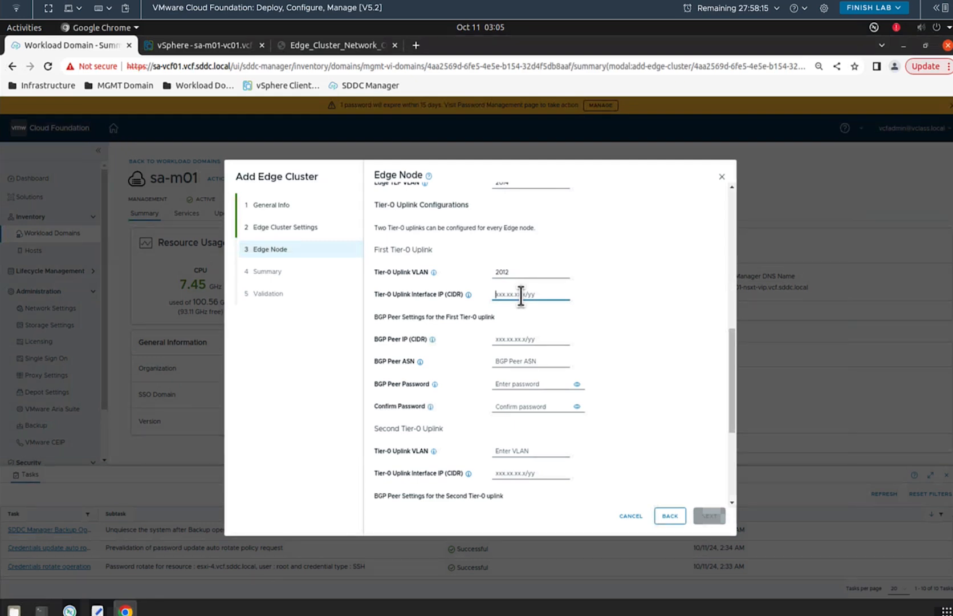
type("172.")
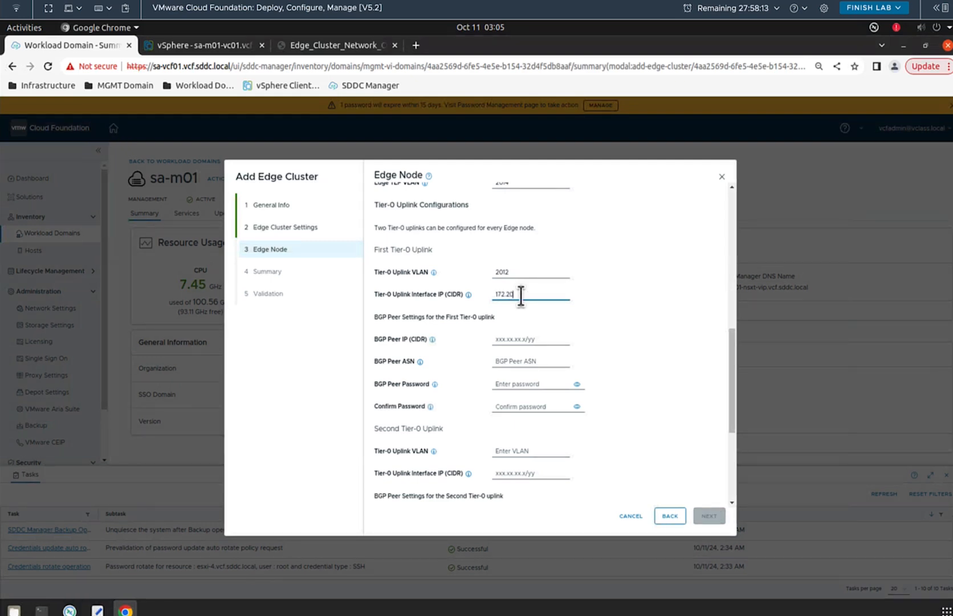
type("20")
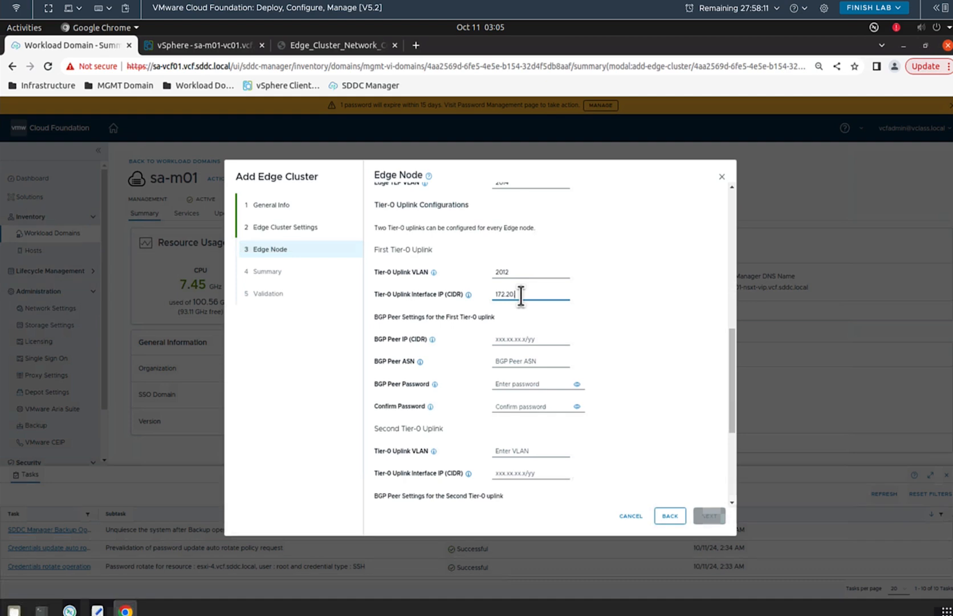
type(".12.54/2")
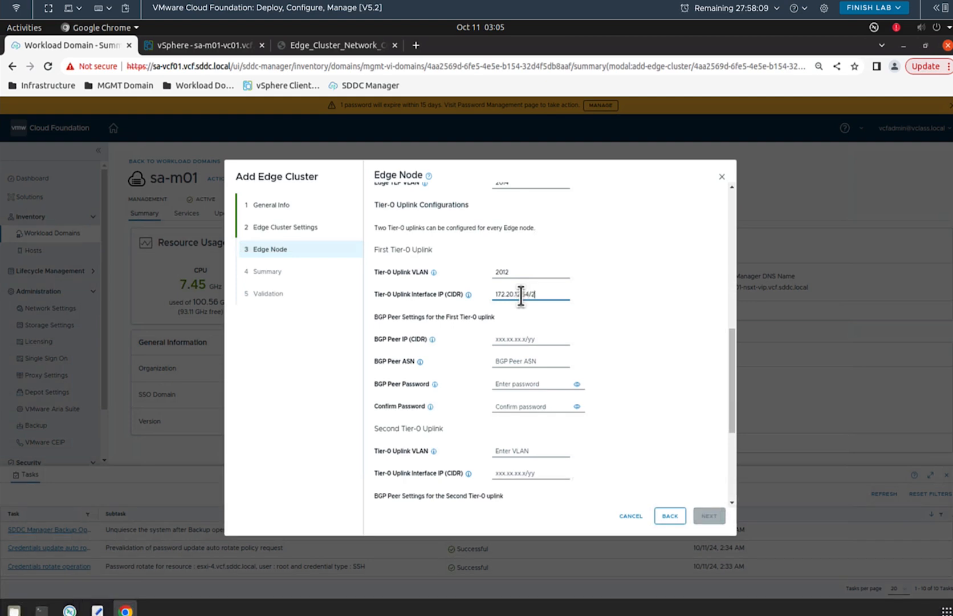
type("5")
left_click(532, 339)
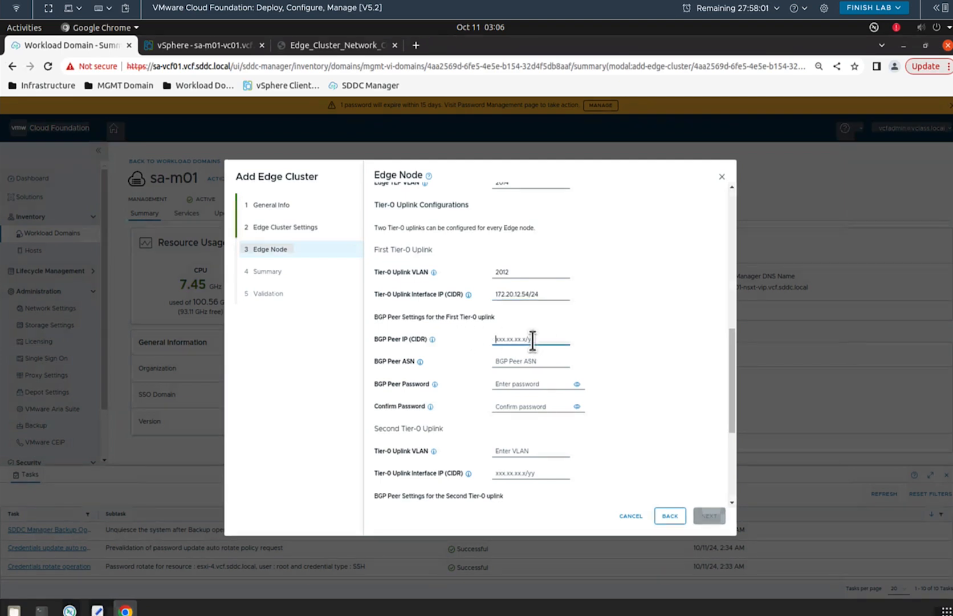
type("172")
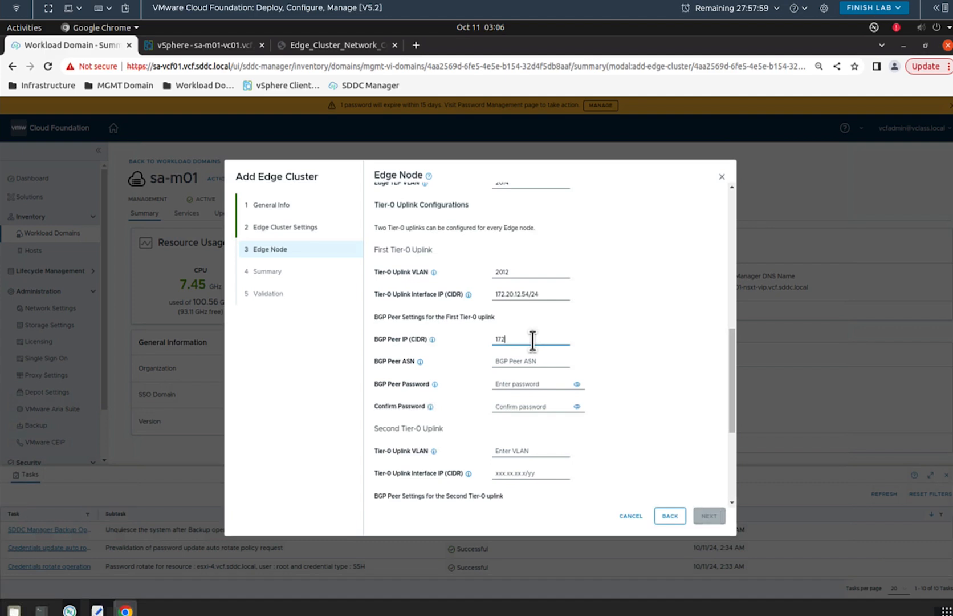
type(".20")
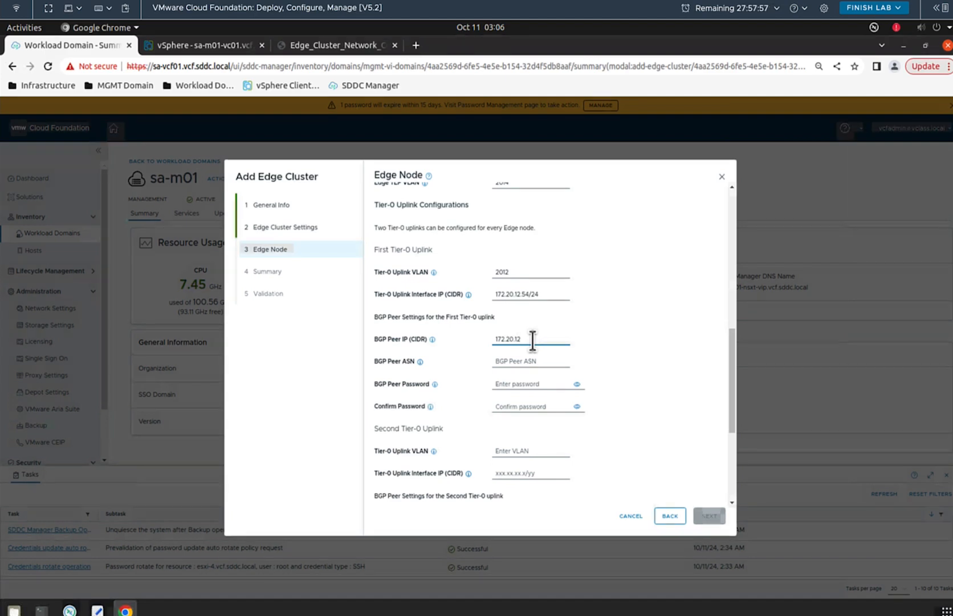
type(".12")
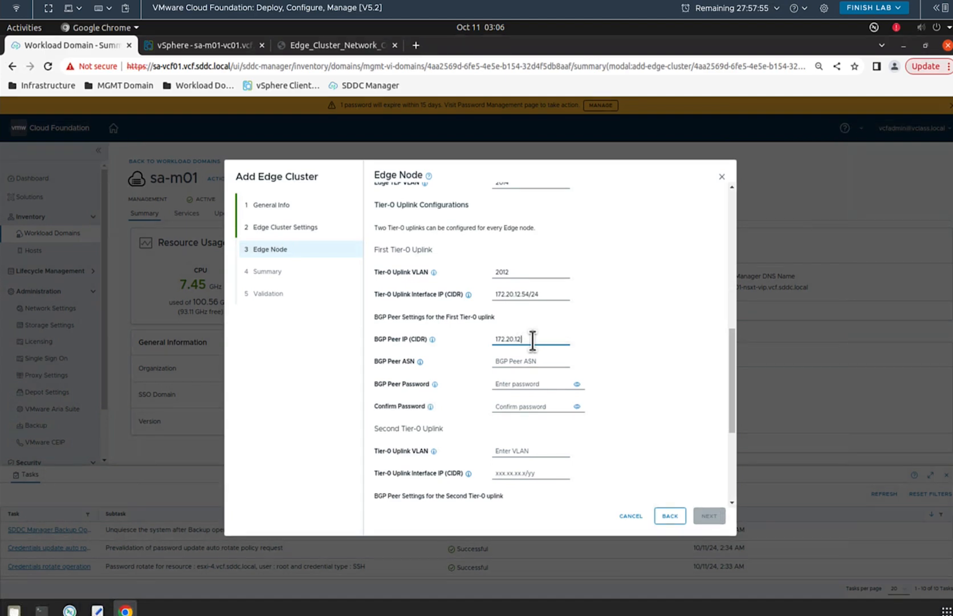
type(".254/24")
left_click(527, 361)
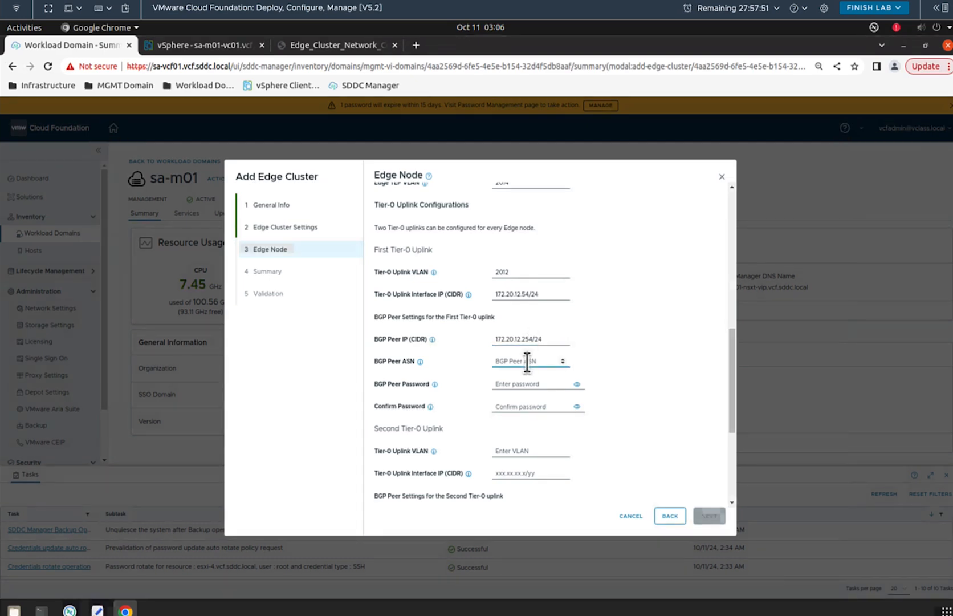
type("65001")
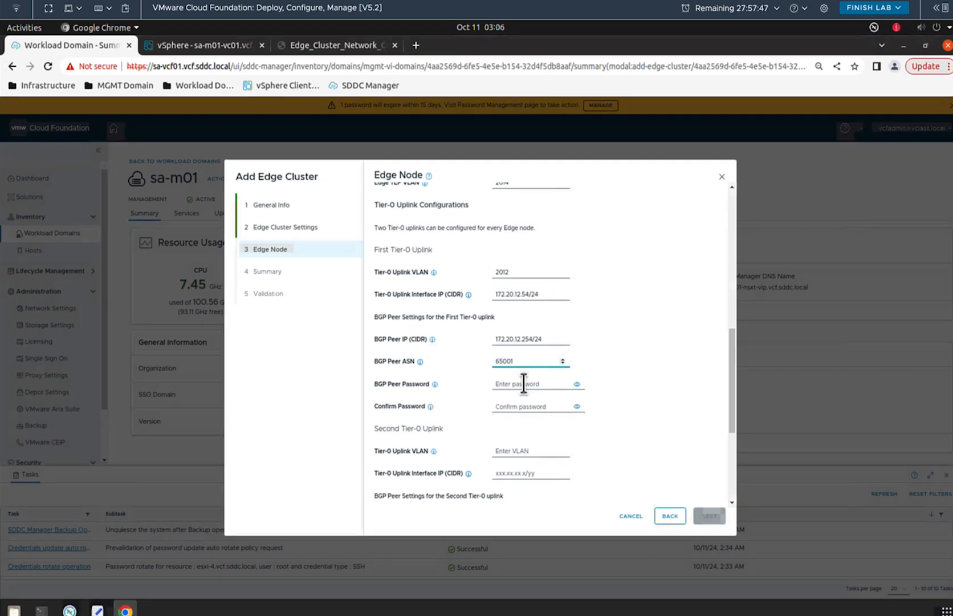
Step: Enter and confirm the first uplink's BGP peer password, revealing both entries to compare them
left_click(518, 384)
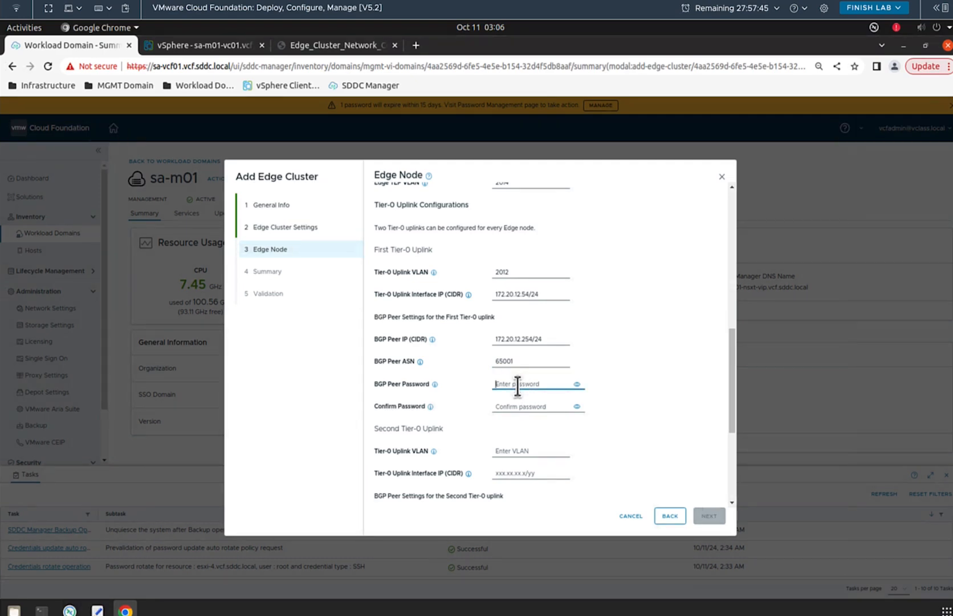
type("VMware123!")
left_click(523, 406)
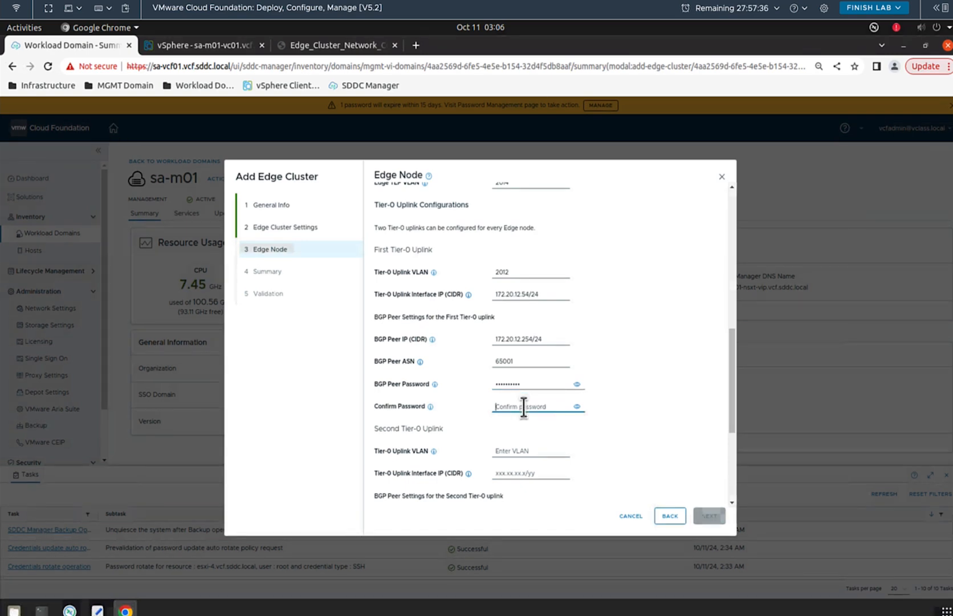
type("VMwa")
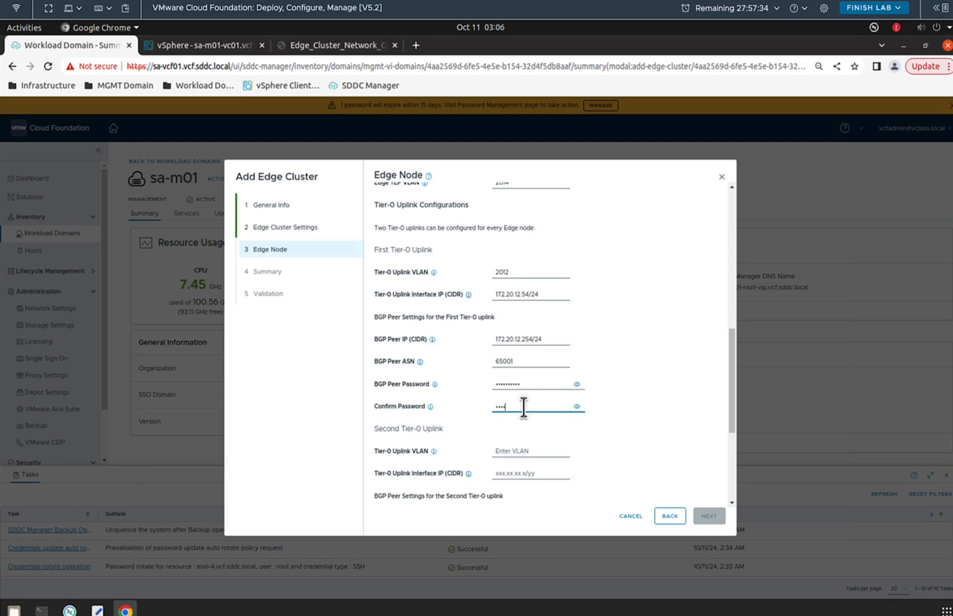
type("re123!")
left_click(577, 383)
left_click(577, 406)
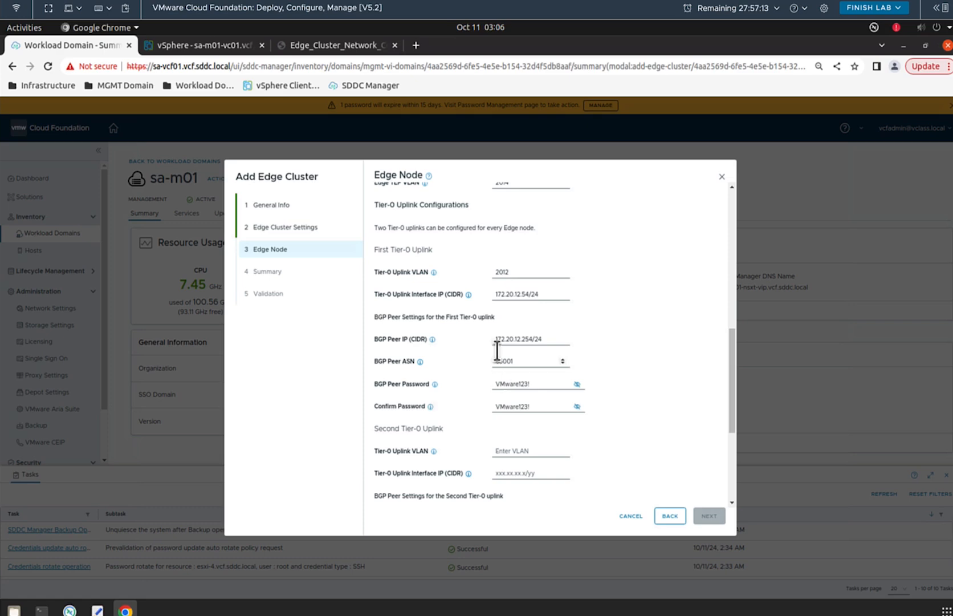
left_click(339, 46)
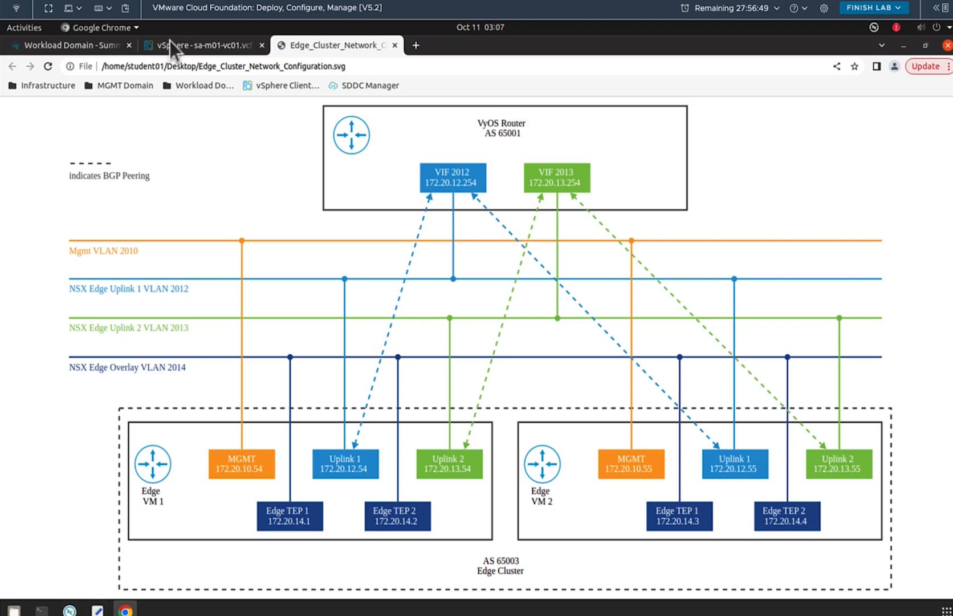
left_click(83, 47)
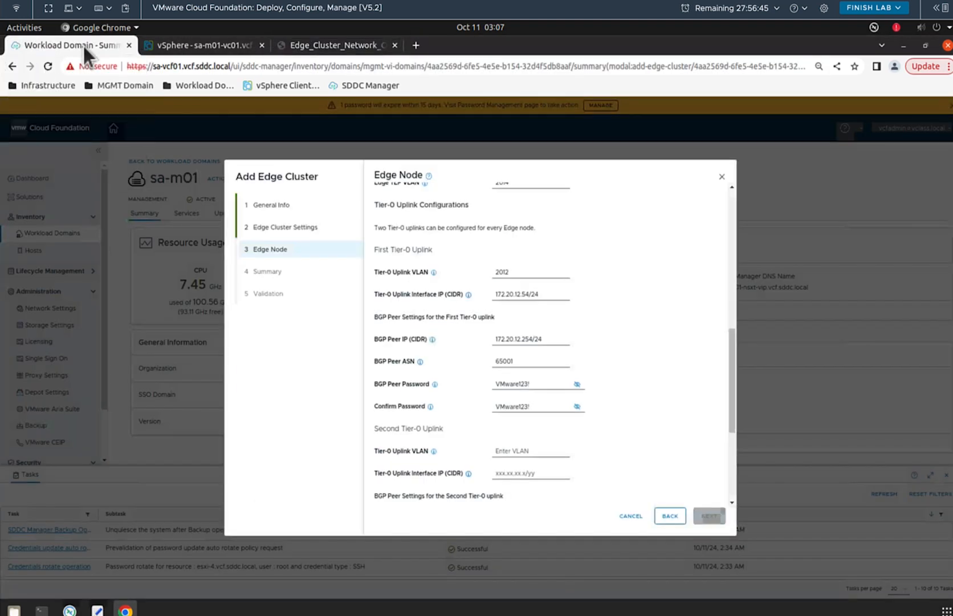
Step: Set the second uplink to VLAN 2013, IP 172.20.13.54/24, BGP peer 172.20.13.254/24, ASN 65001
left_click_drag(730, 384, 728, 437)
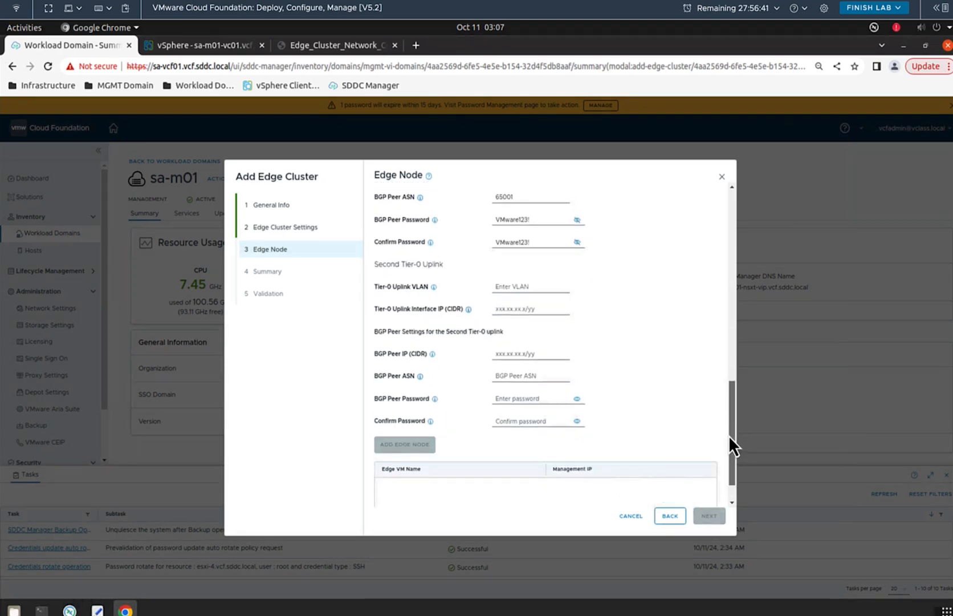
left_click(514, 287)
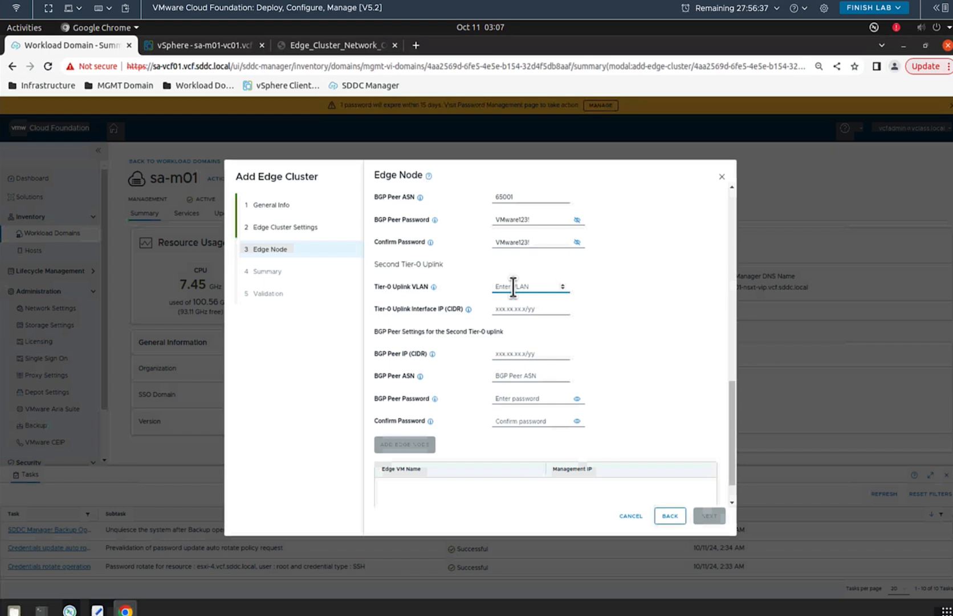
type("2013")
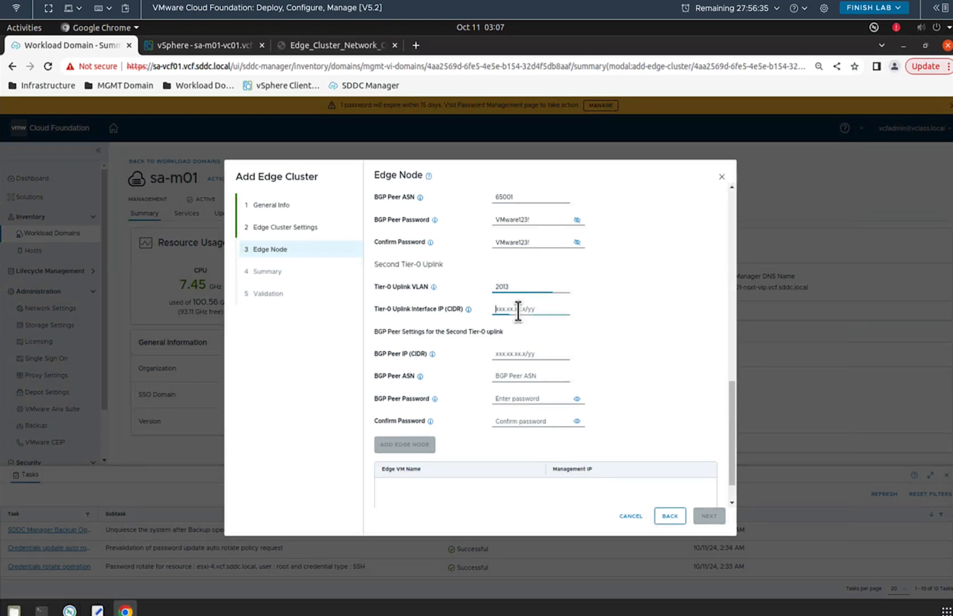
left_click(518, 311)
type("172")
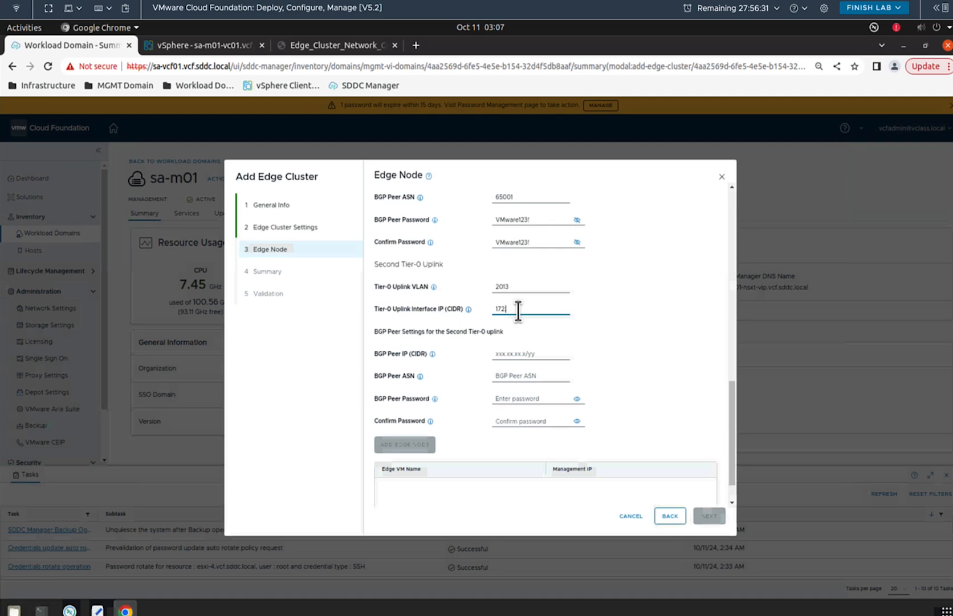
type(".20.")
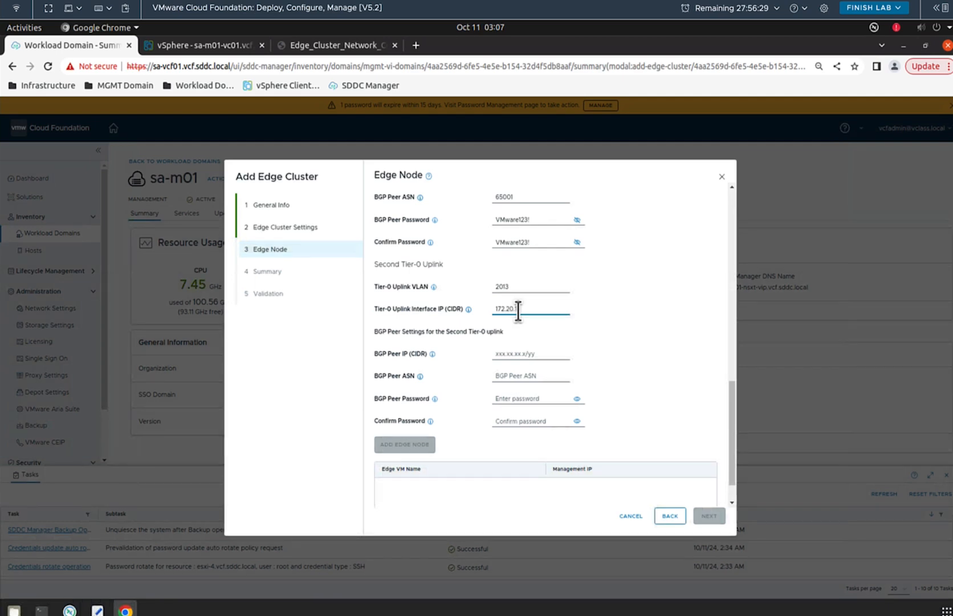
type("13.54")
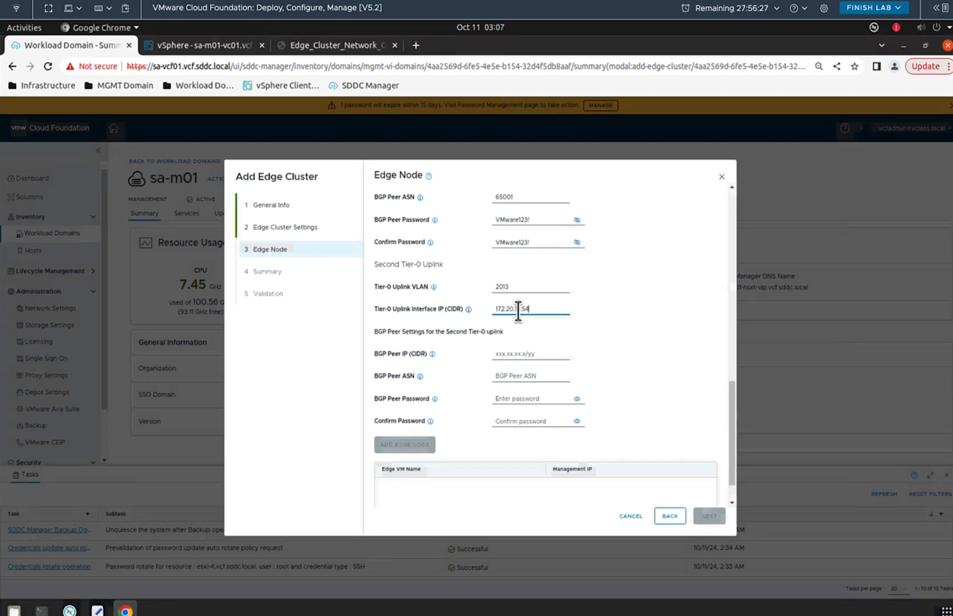
type("/24")
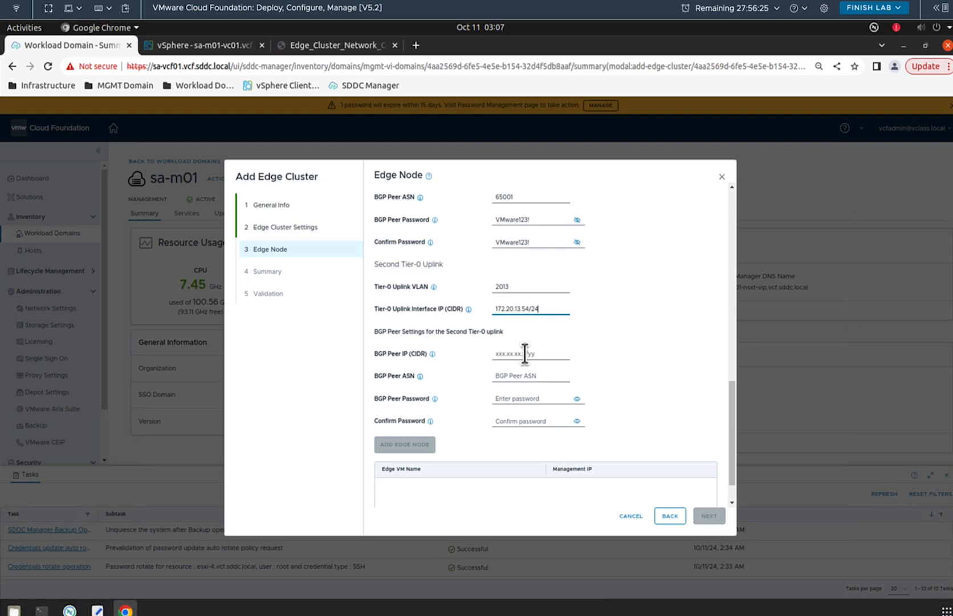
left_click(525, 354)
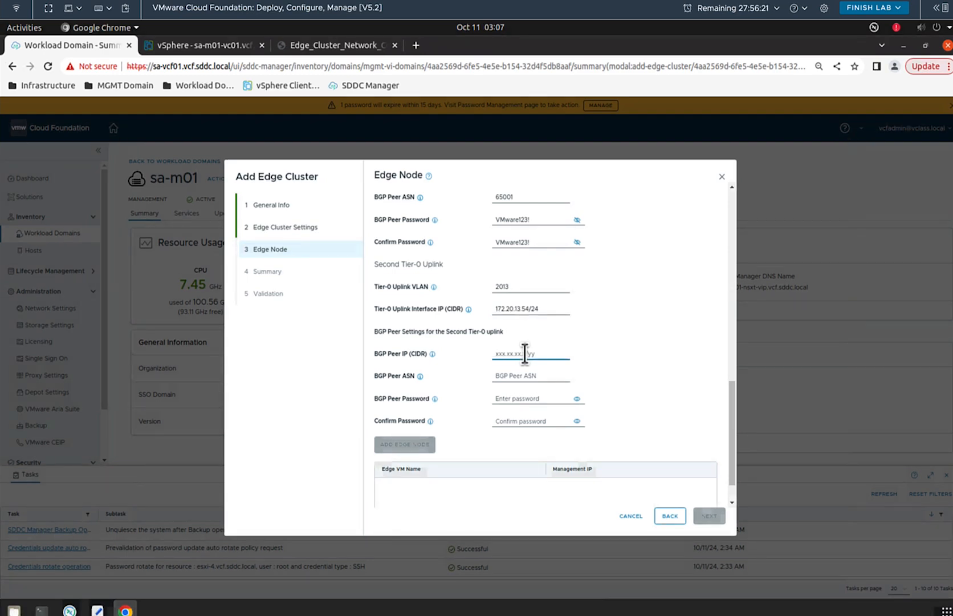
type("17")
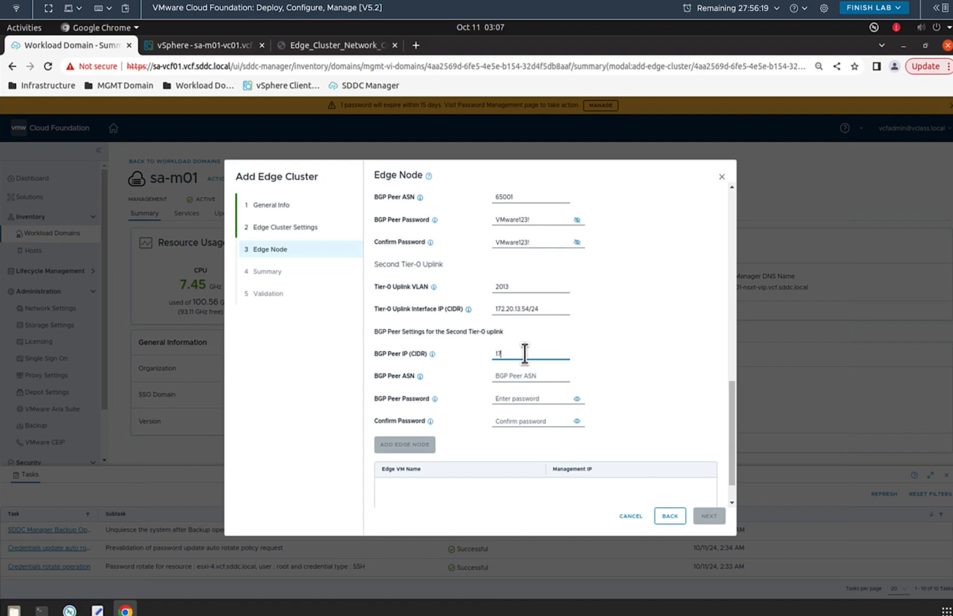
type("2.20.1")
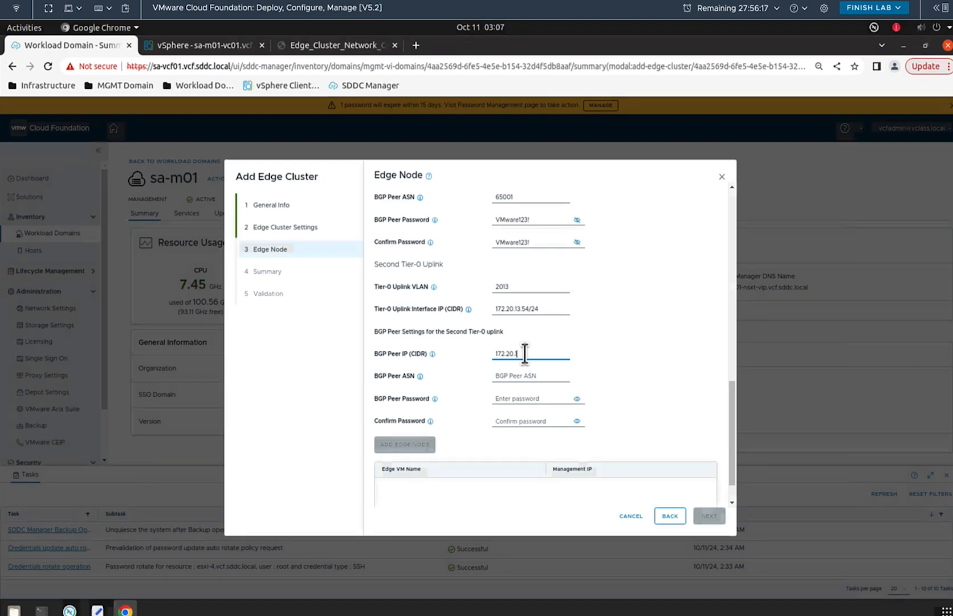
type("3")
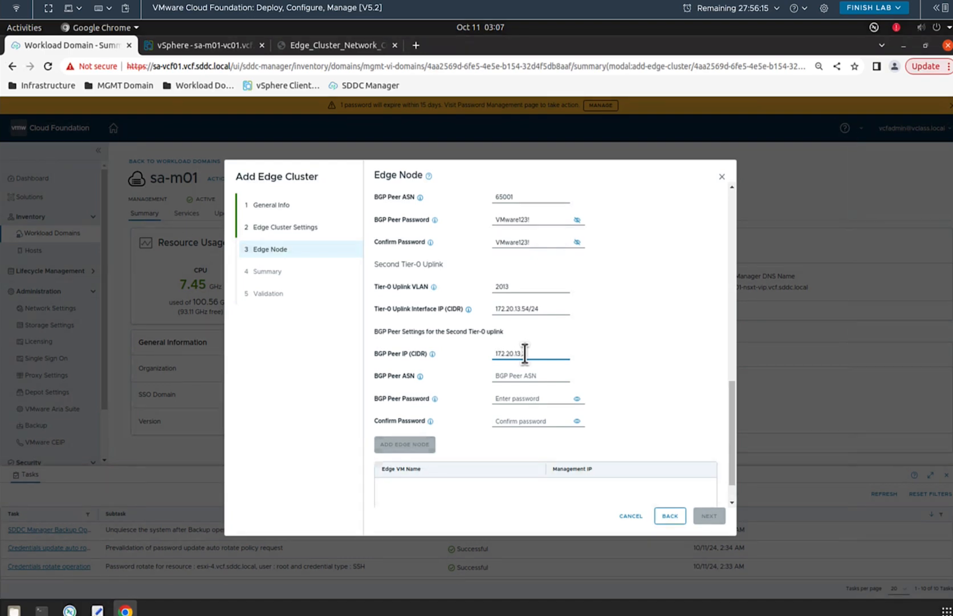
type(".54/")
left_click(545, 375)
type("6500")
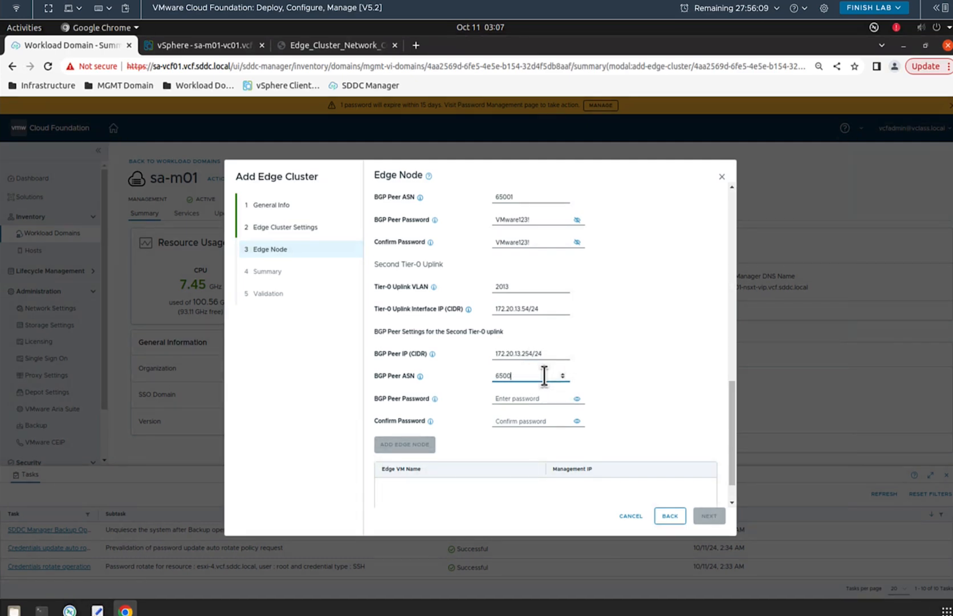
type("1")
Step: Enter and confirm the second uplink's BGP peer password, revealing both entries to compare them
left_click(529, 398)
type("VMware123!")
left_click(534, 420)
type("VMware1")
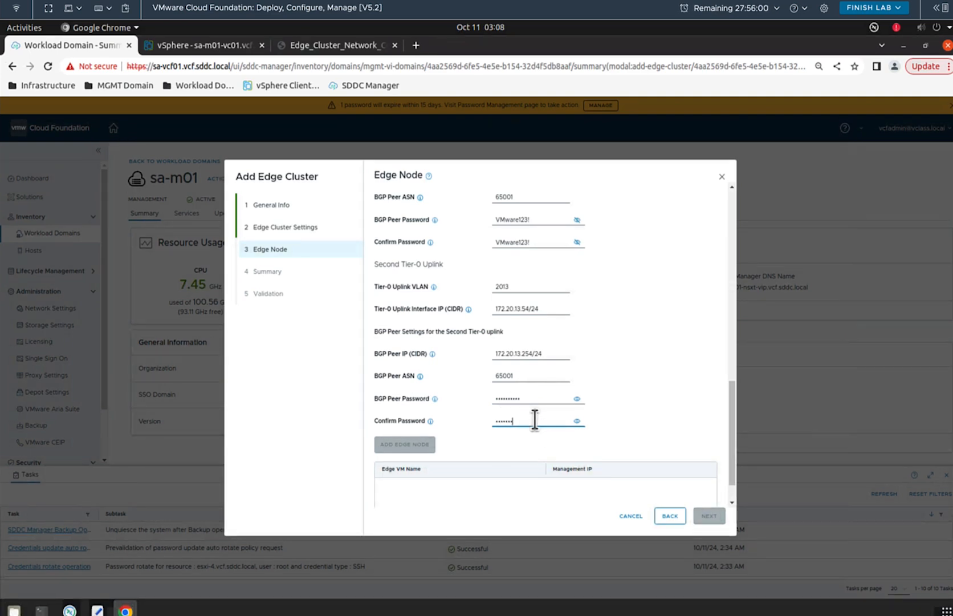
type("23!")
left_click(577, 398)
left_click(577, 421)
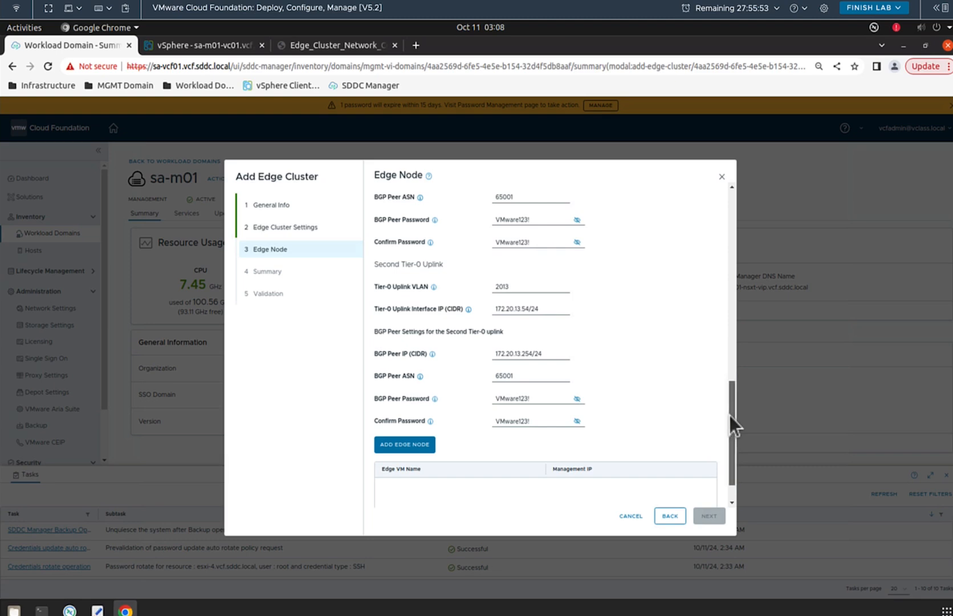
Step: Review the form and add node sa-m01-en01.vcf.sddc.local (172.20.10.54/24) to the edge node list
left_click_drag(729, 415, 724, 319)
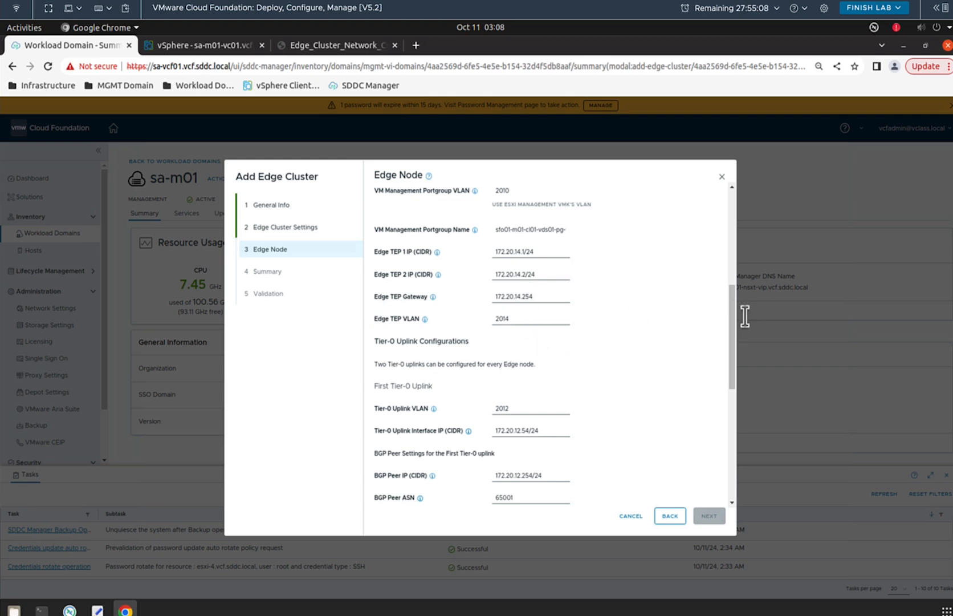
left_click_drag(731, 322, 729, 379)
scroll(728, 393, "down", 5)
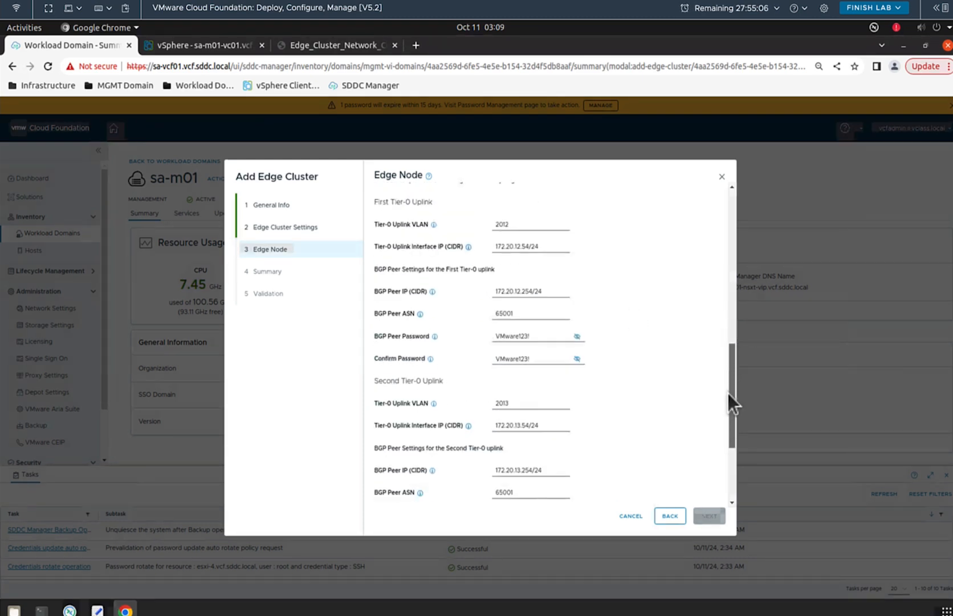
scroll(722, 426, "down", 2)
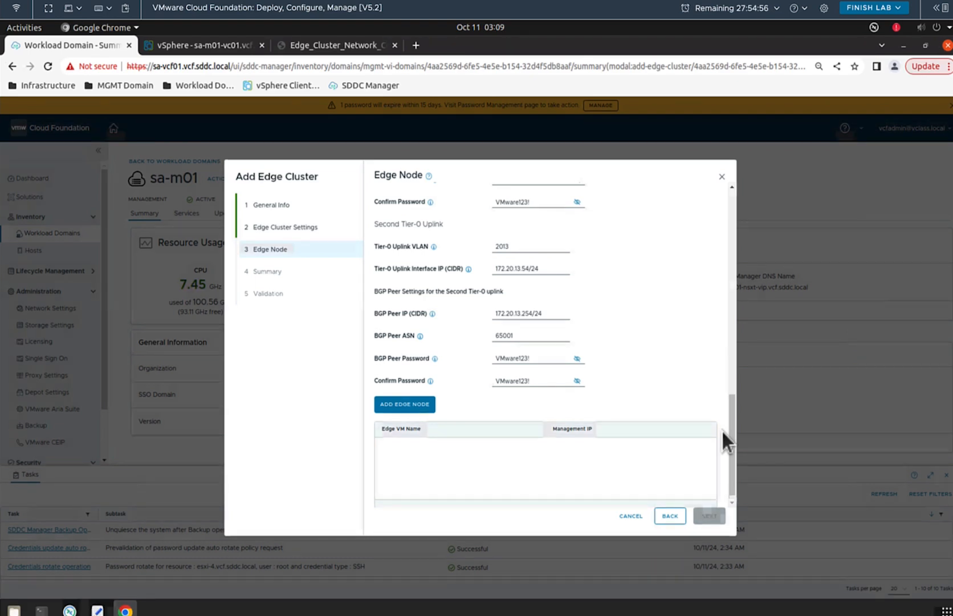
left_click(414, 409)
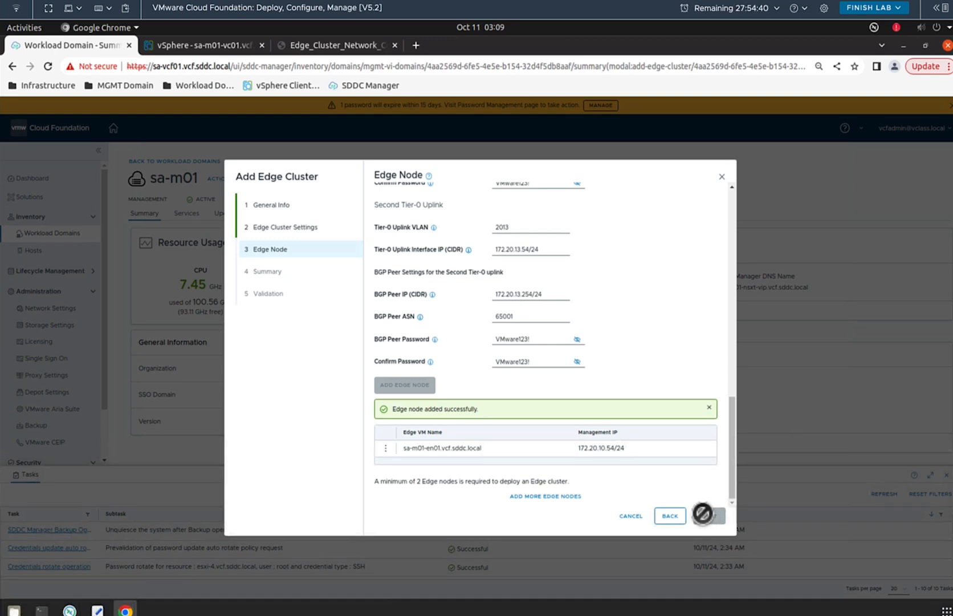
Step: Add another edge node entry and rename it from en01 to sa-m01-en02.vcf.sddc.local
left_click(558, 496)
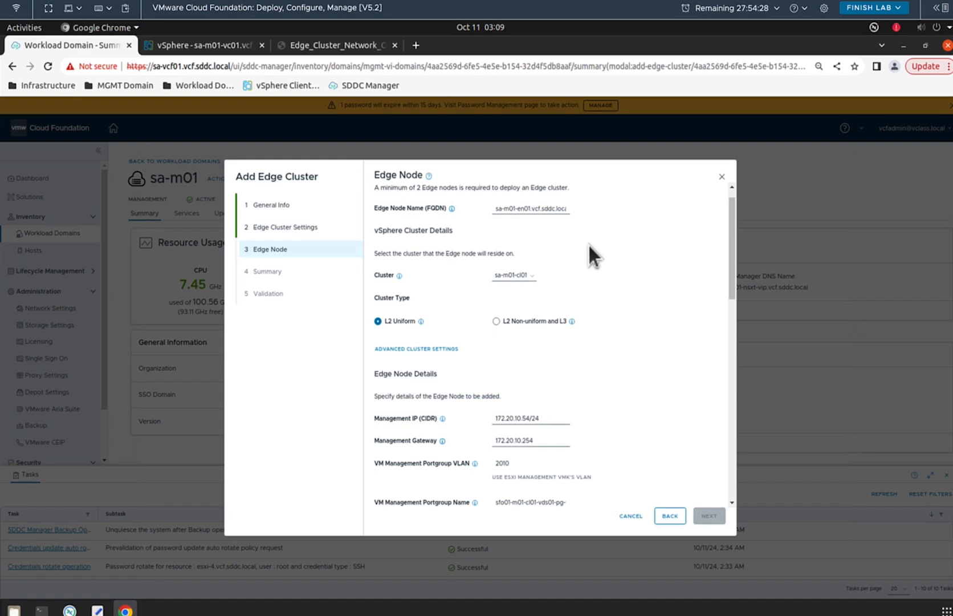
left_click_drag(732, 255, 729, 466)
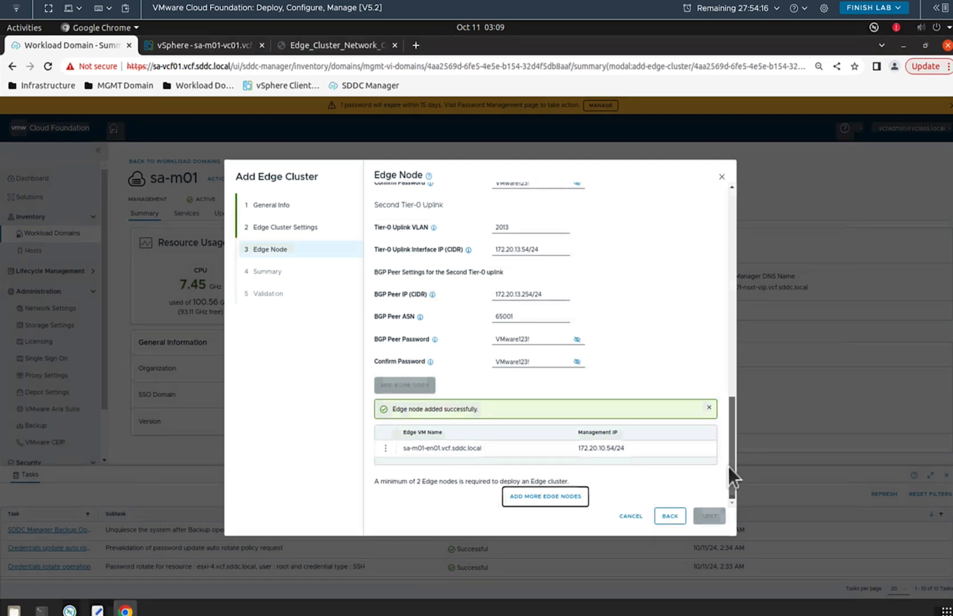
scroll(729, 444, "up", 1)
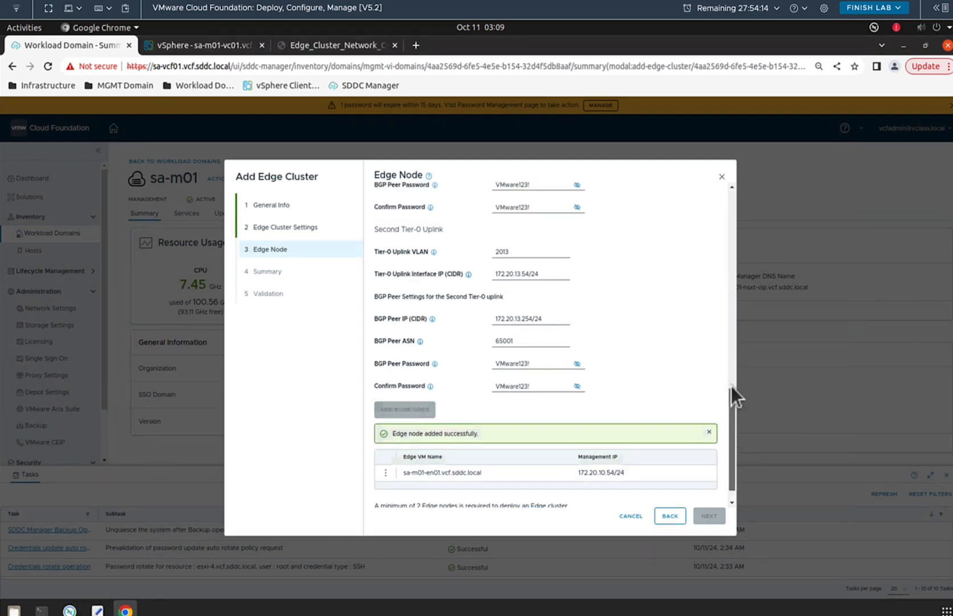
left_click_drag(730, 386, 727, 225)
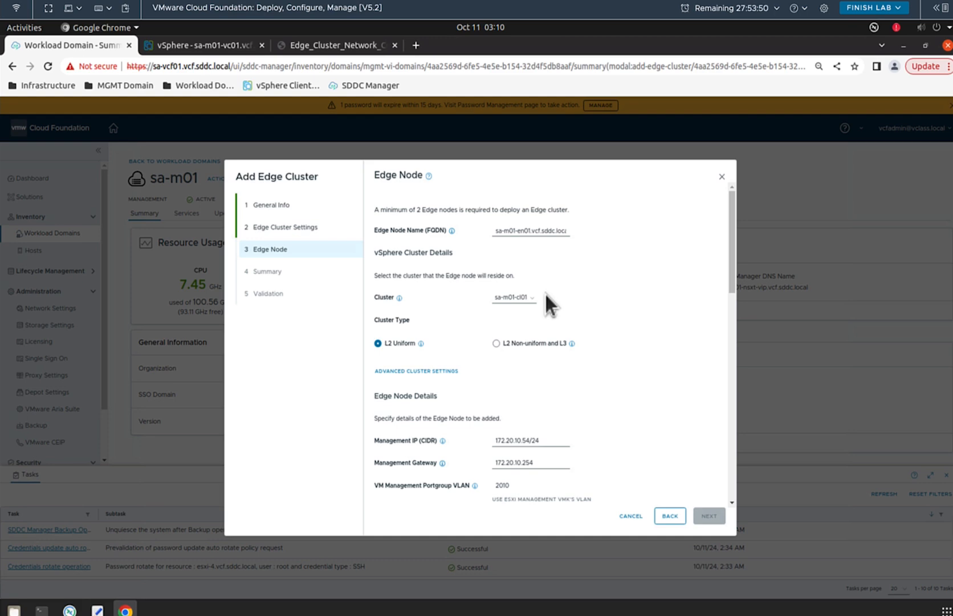
left_click(530, 231)
key("BackSpace")
type("2")
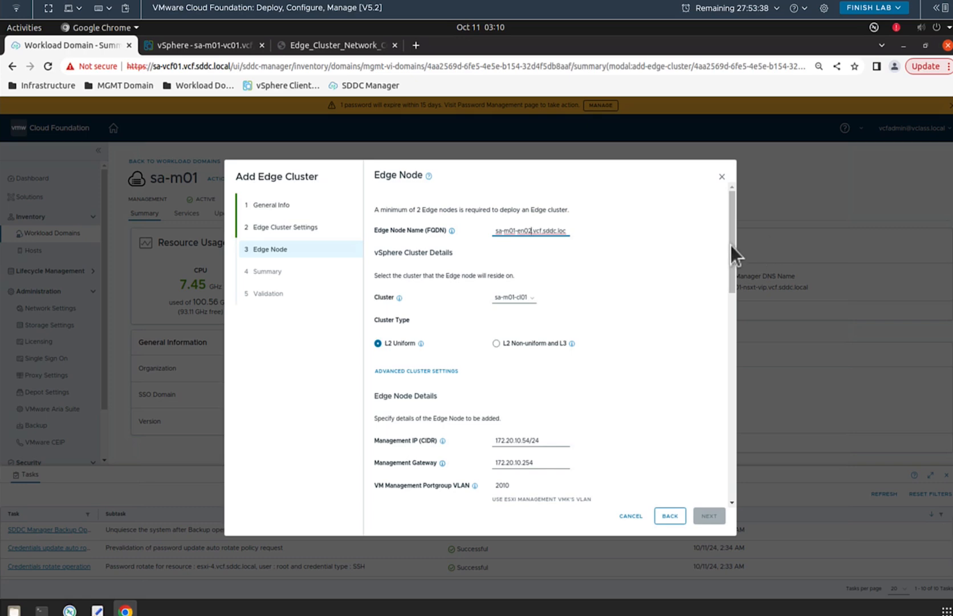
left_click_drag(731, 246, 730, 304)
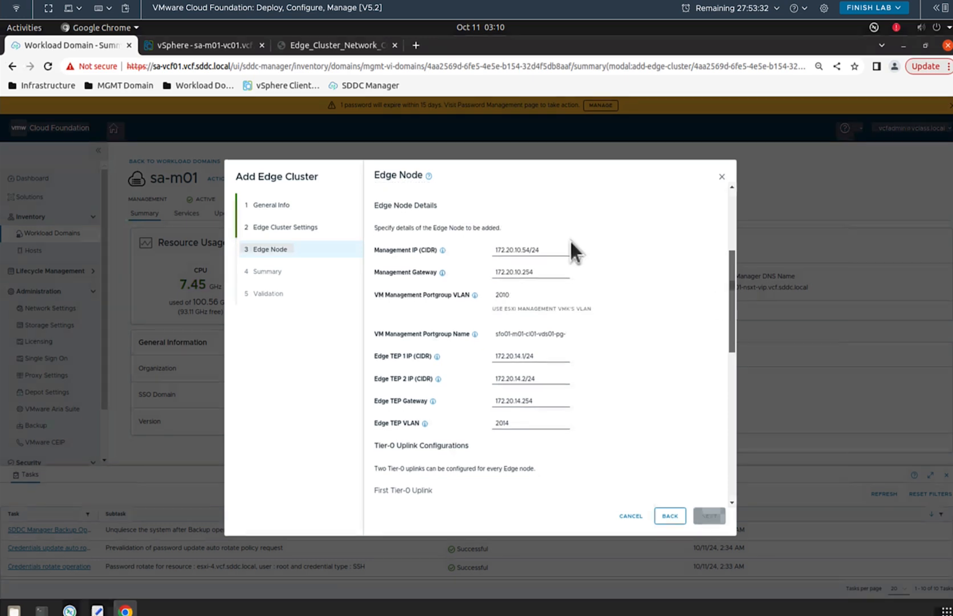
Step: Change the second node's management IP to 172.20.10.55/24 and Edge TEP 1 IP to 172.20.14.3/24
left_click(529, 250)
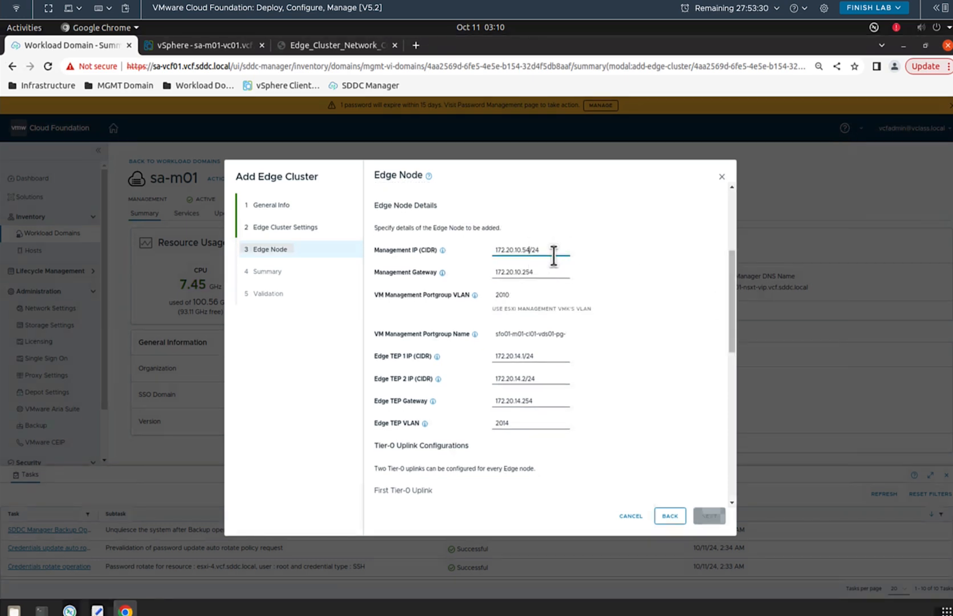
key("BackSpace")
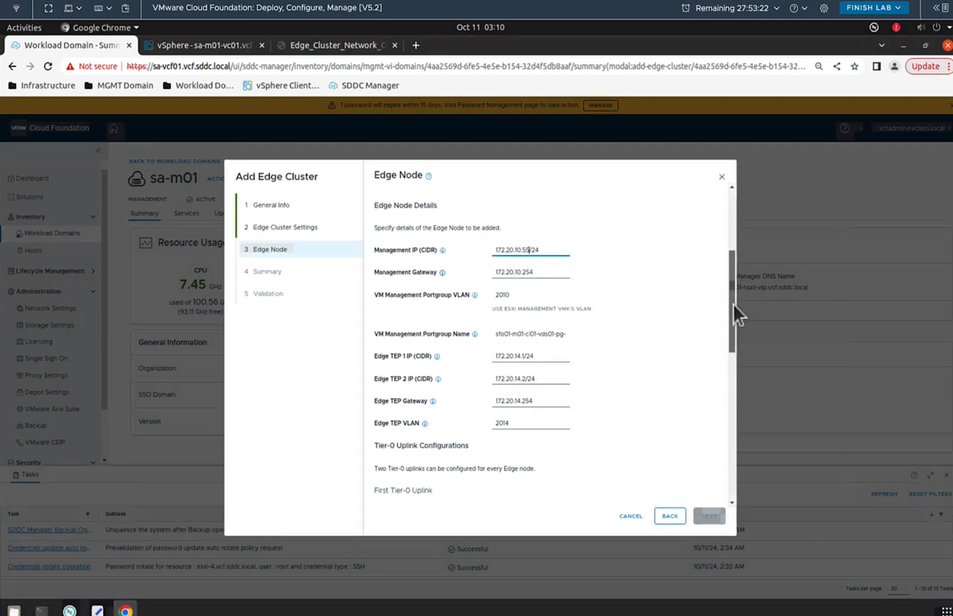
scroll(733, 312, "down", 2)
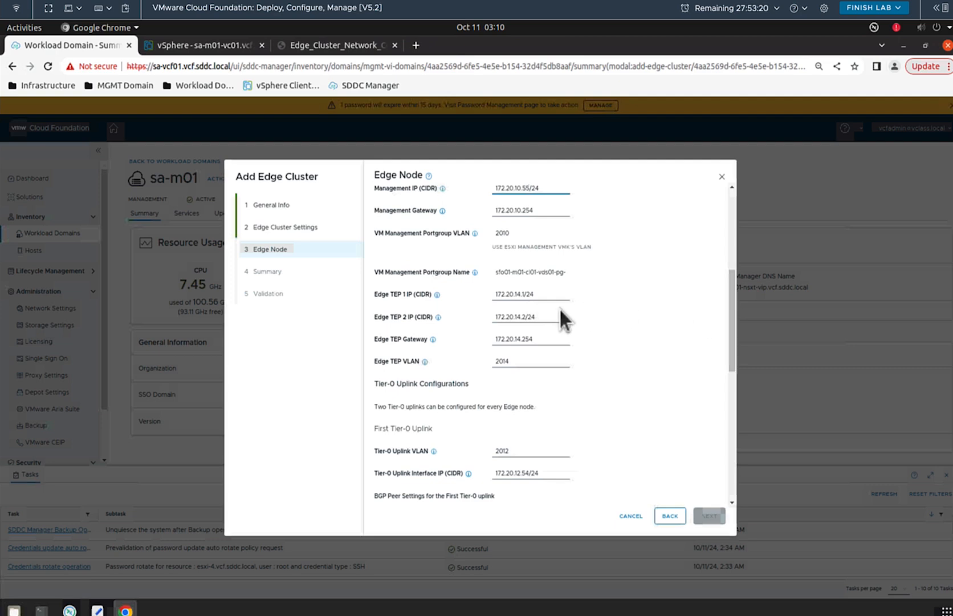
left_click(551, 299)
key("Left")
key("Left")
key("Left")
key("BackSpace")
type("3")
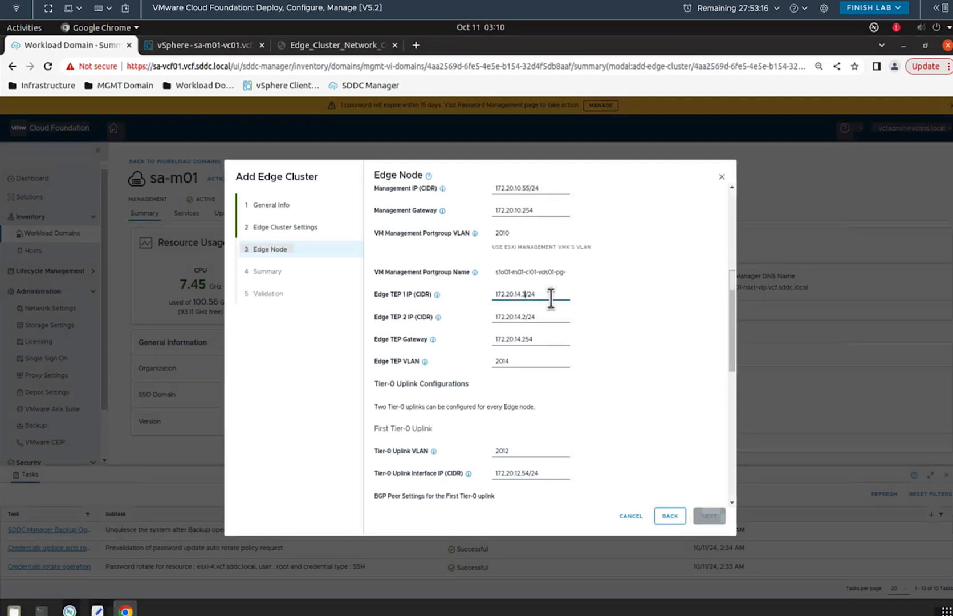
Step: Set Edge TEP 2 IP to 172.20.14.4/24 and view the network diagram's node addresses
left_click(525, 318)
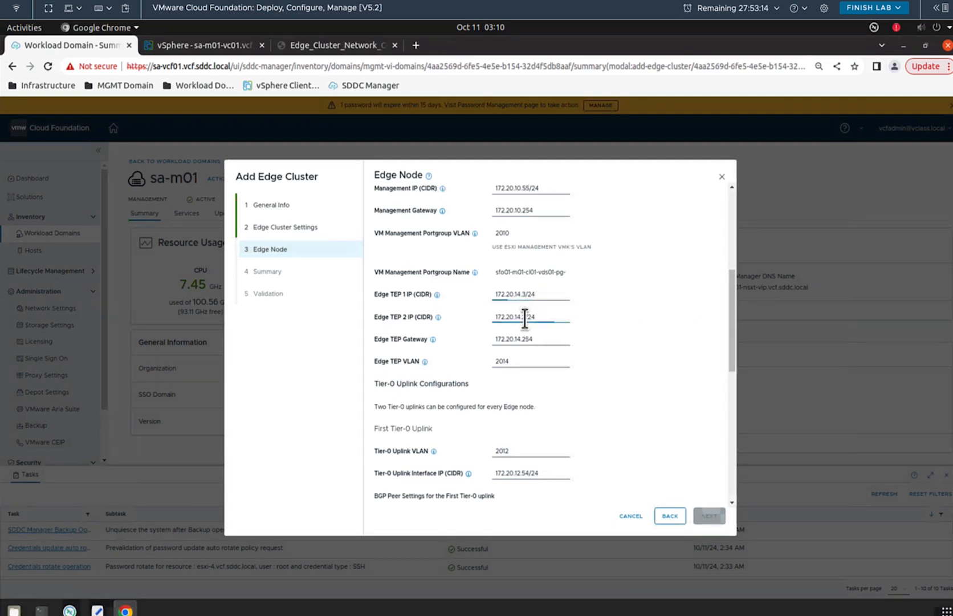
key("BackSpace")
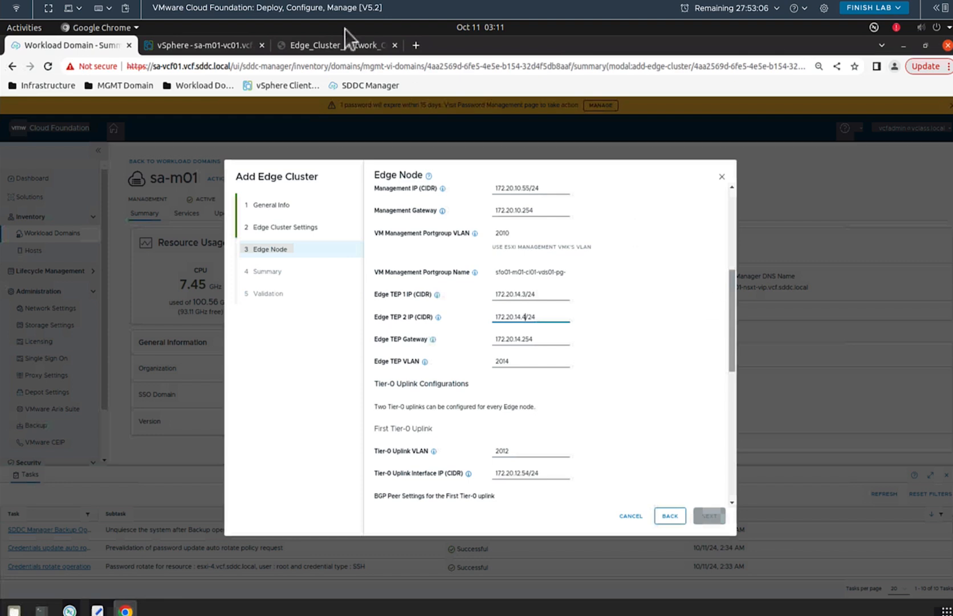
left_click(334, 44)
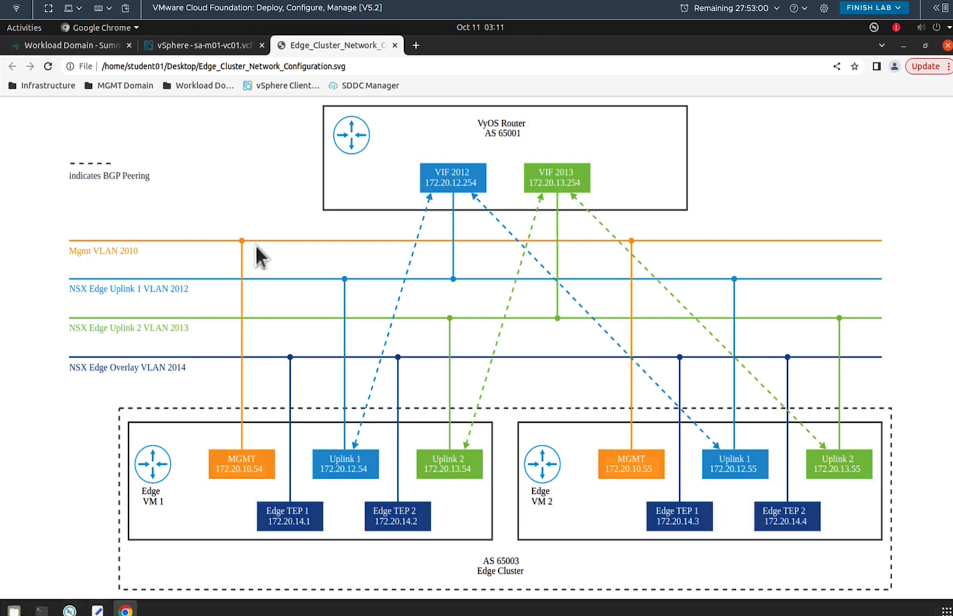
Step: Set the second node's first Tier-0 uplink IP to 172.20.12.55/24 and check the diagram's uplink addresses
left_click(75, 44)
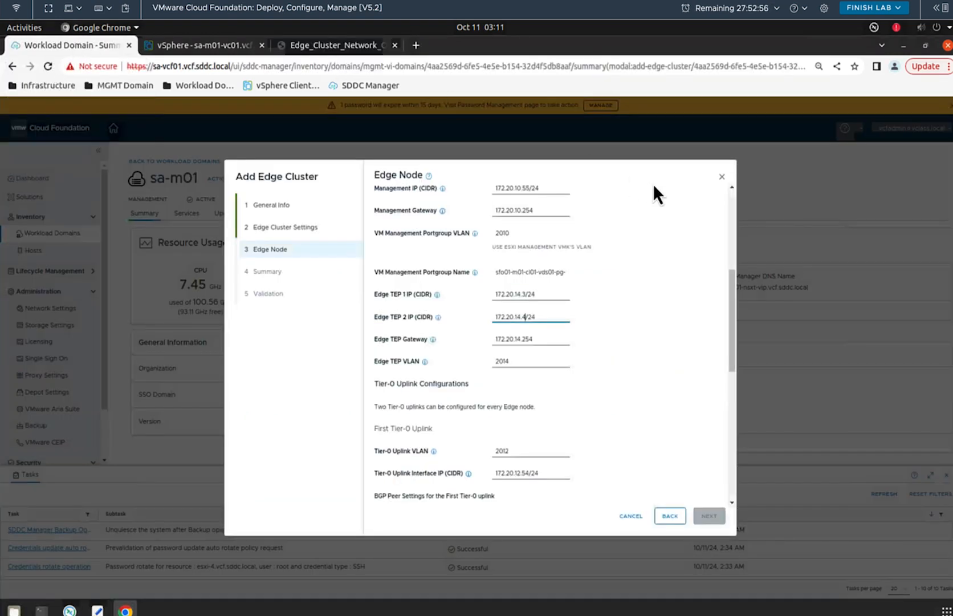
left_click_drag(730, 315, 732, 354)
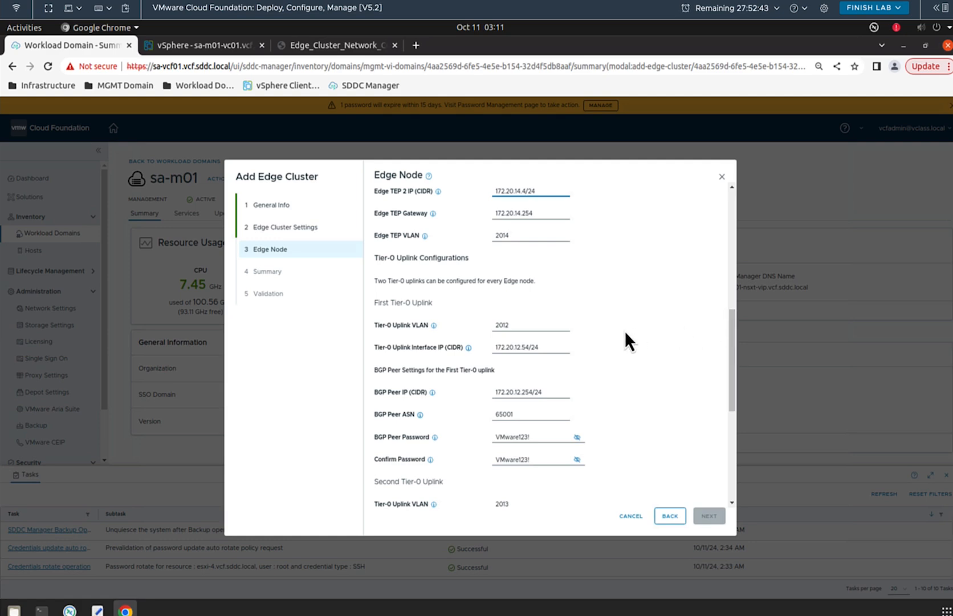
left_click(528, 344)
left_click_drag(732, 352, 724, 405)
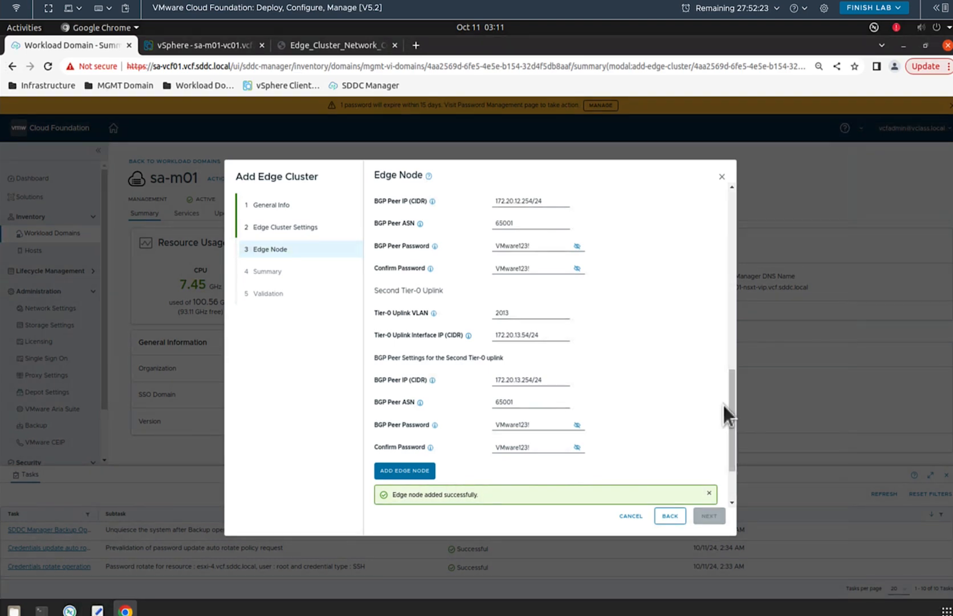
left_click(355, 51)
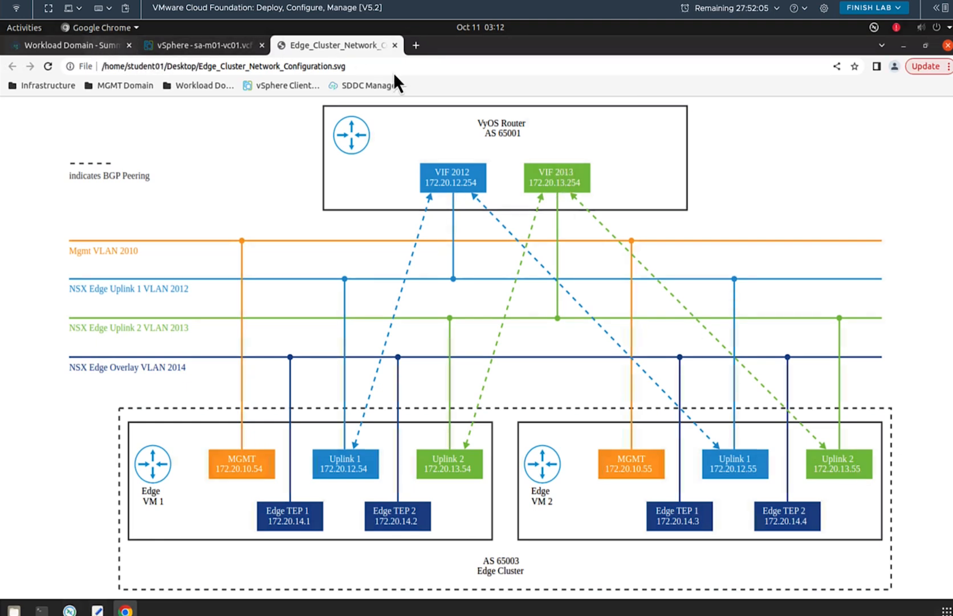
Step: After checking the diagram, change the second Tier-0 uplink interface IP from 172.20.13.54/24 to 172.20.13.55/24
left_click(97, 47)
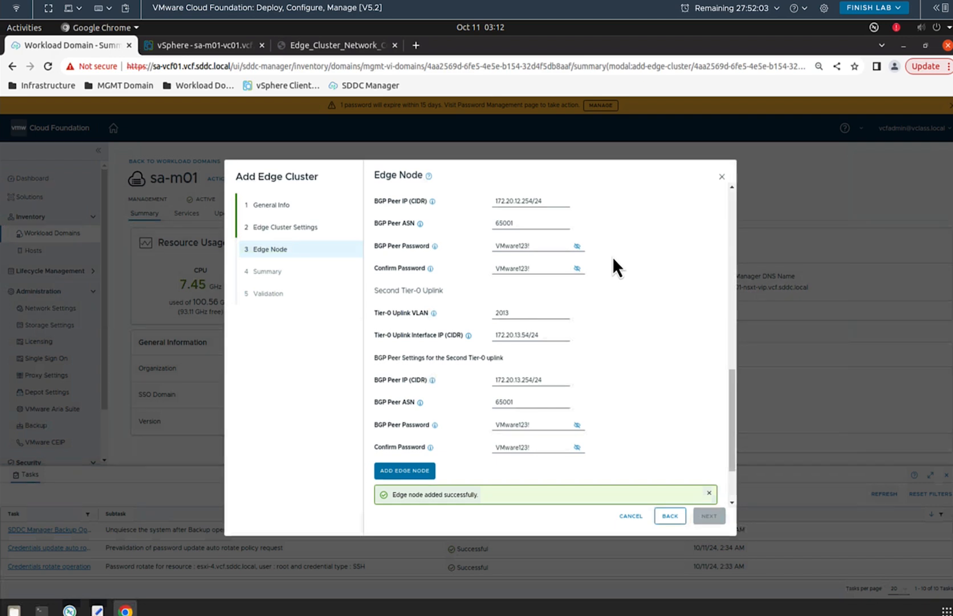
left_click(528, 334)
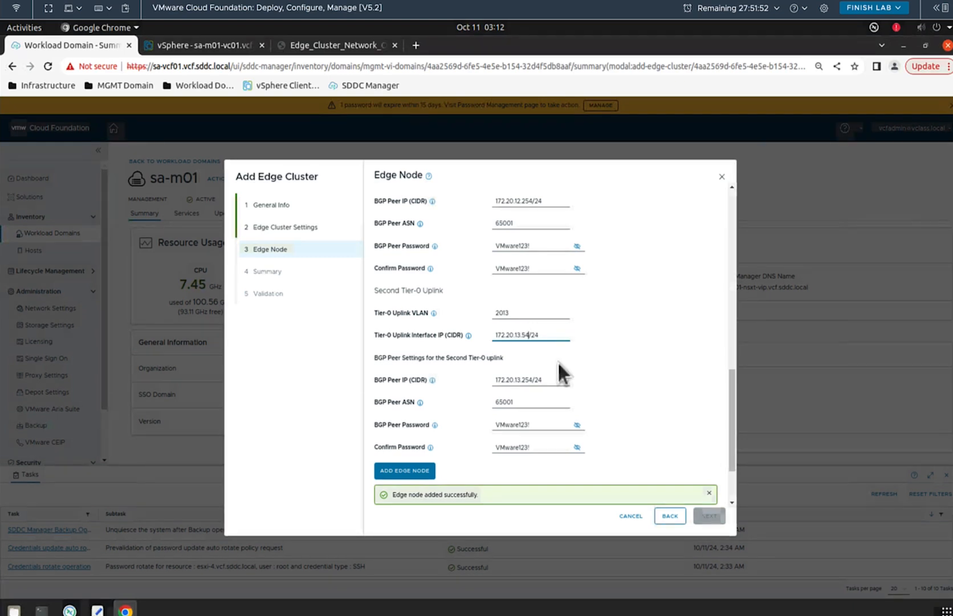
left_click(319, 43)
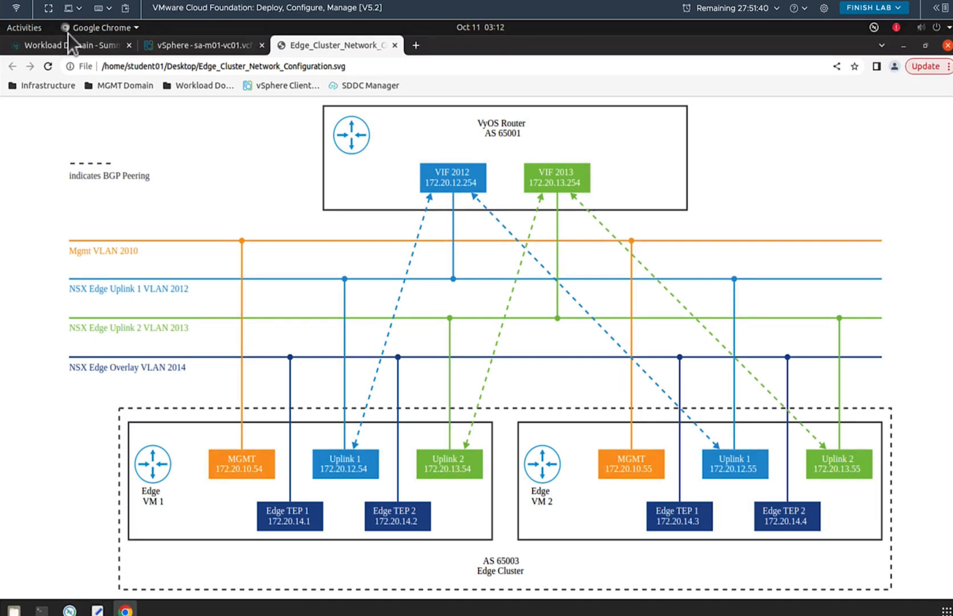
left_click(77, 47)
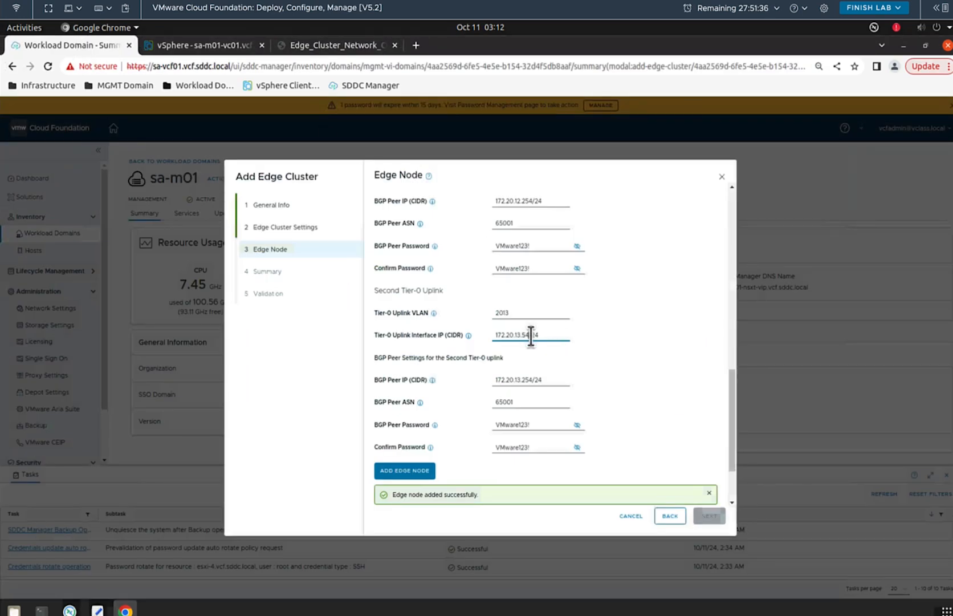
key("BackSpace")
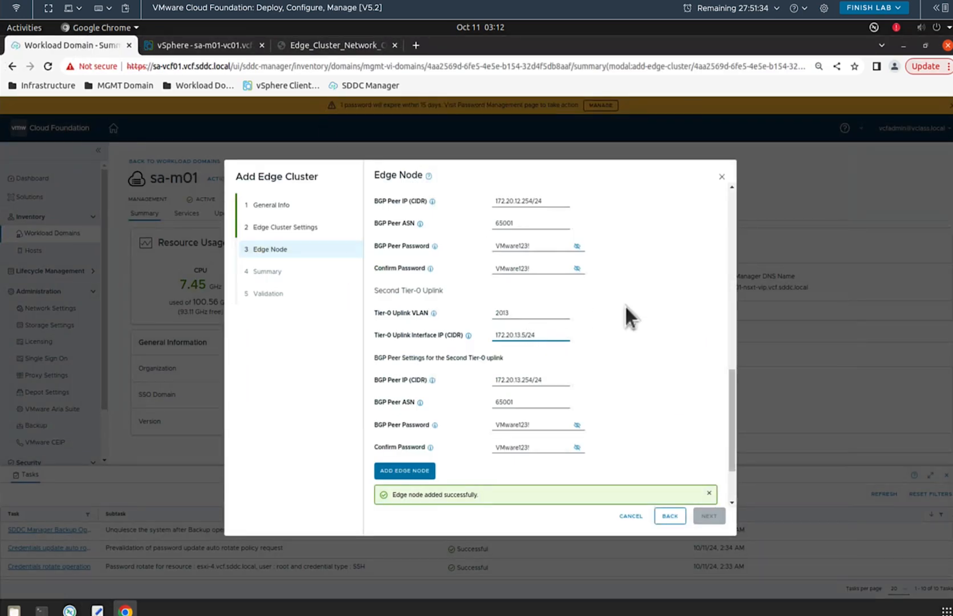
type("5")
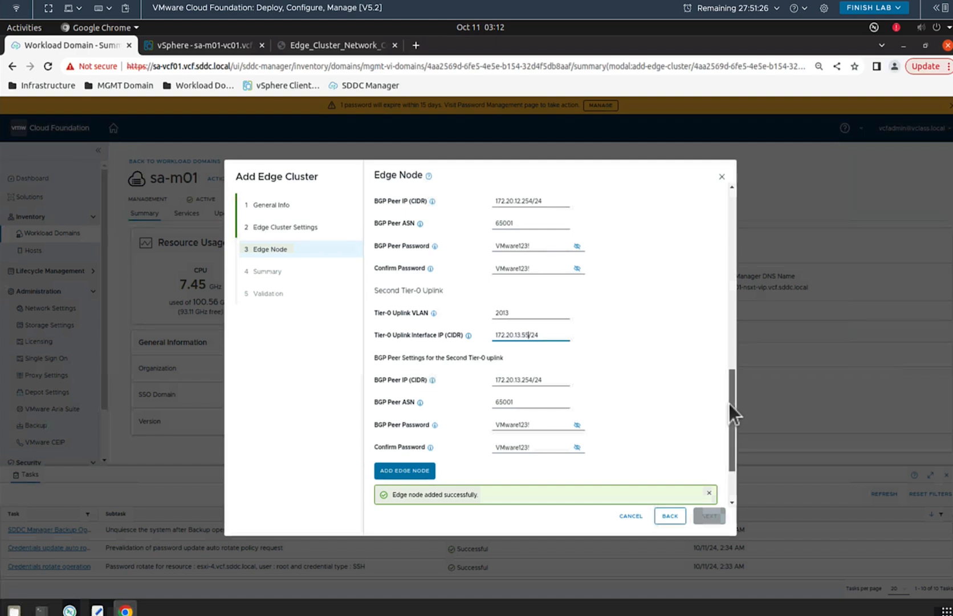
mouse_move(729, 403)
left_mouse_down()
mouse_move(727, 423)
mouse_move(727, 388)
left_mouse_up()
scroll(727, 422, "down", 1)
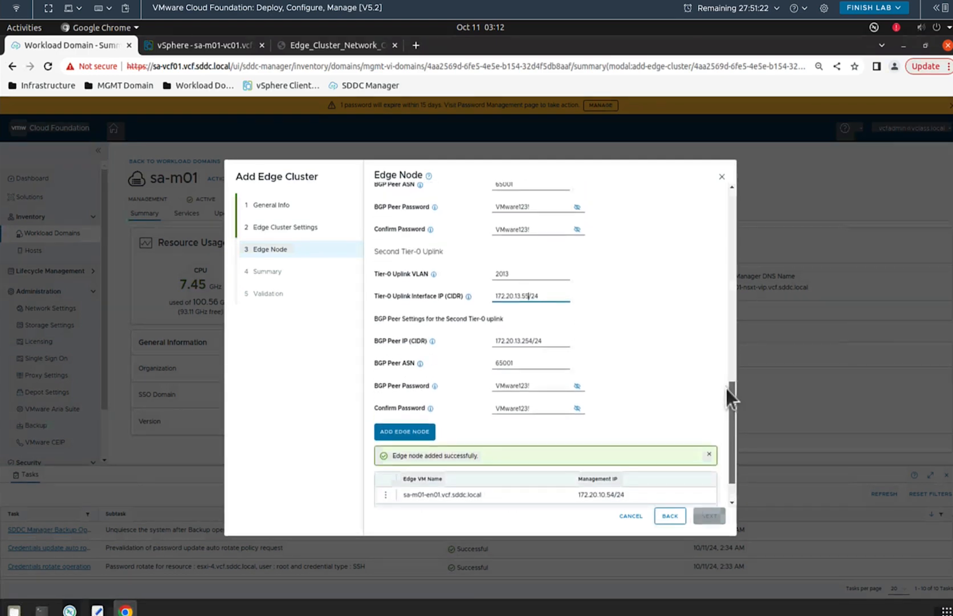
scroll(726, 388, "up", 1)
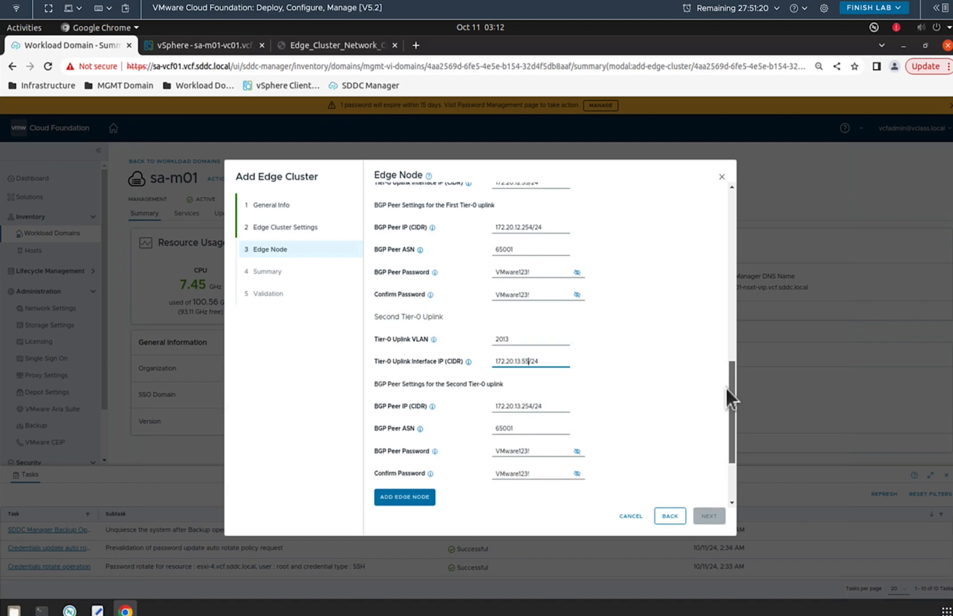
Step: Re-check the diagram, then add node sa-m01-en02.vcf.sddc.local (172.20.10.55/24) to the cluster table
left_click_drag(727, 388, 731, 360)
scroll(731, 363, "down", 1)
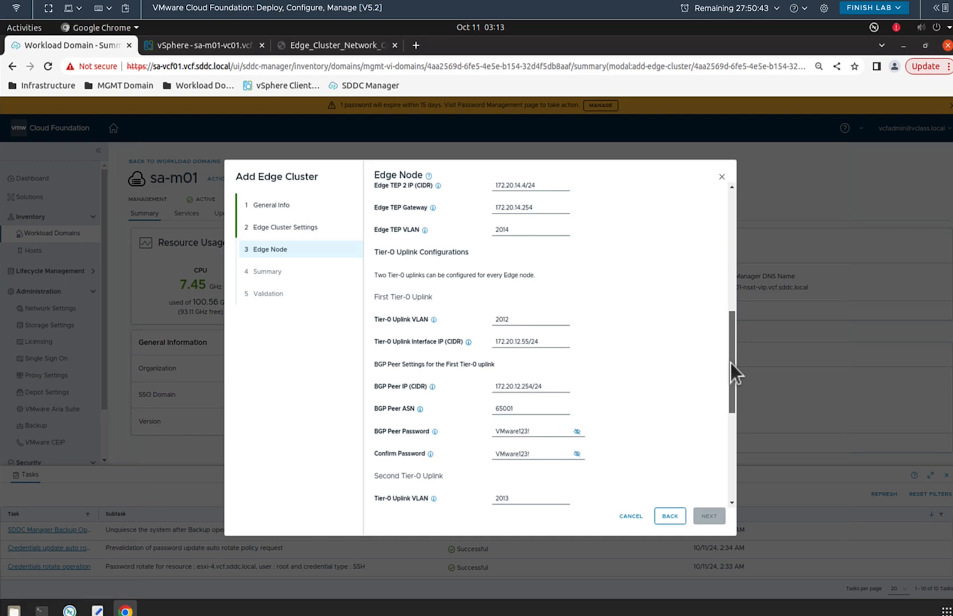
left_click_drag(731, 365, 730, 433)
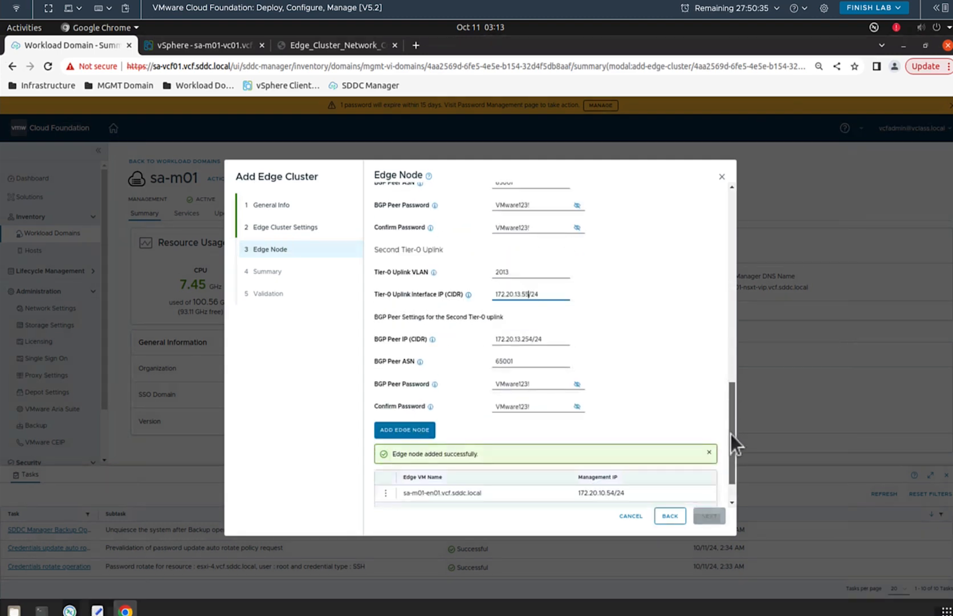
left_click(333, 50)
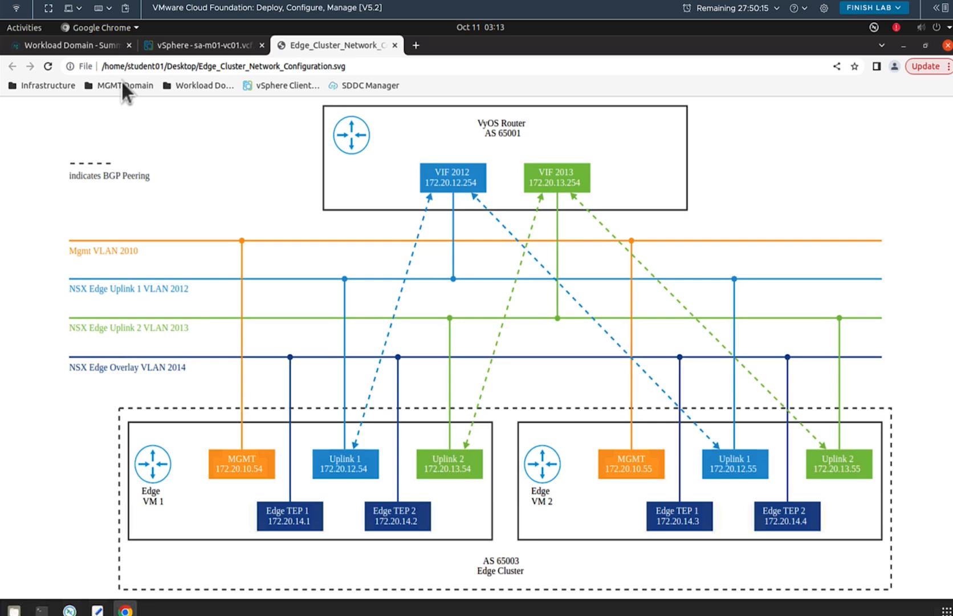
left_click(89, 46)
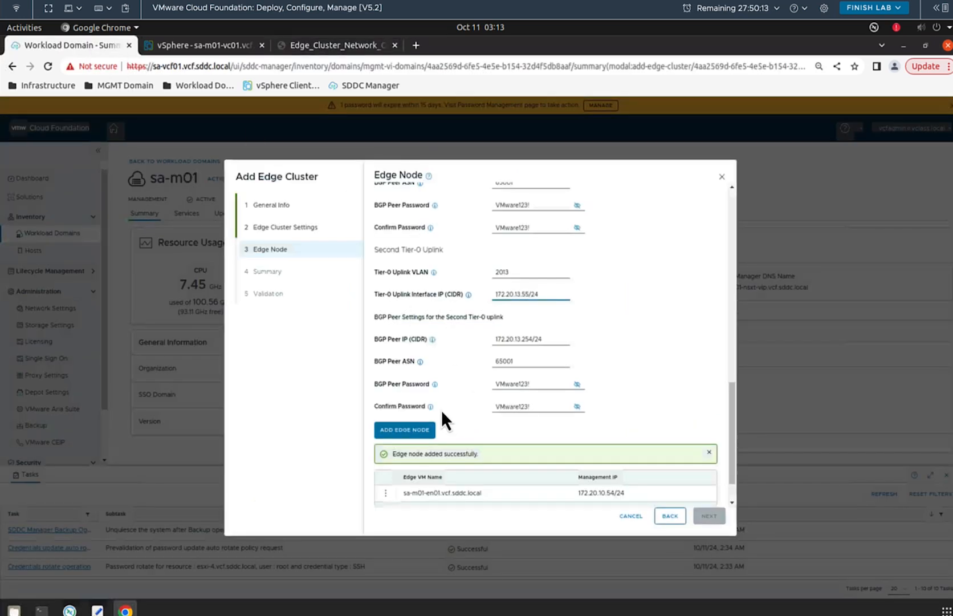
left_click(406, 430)
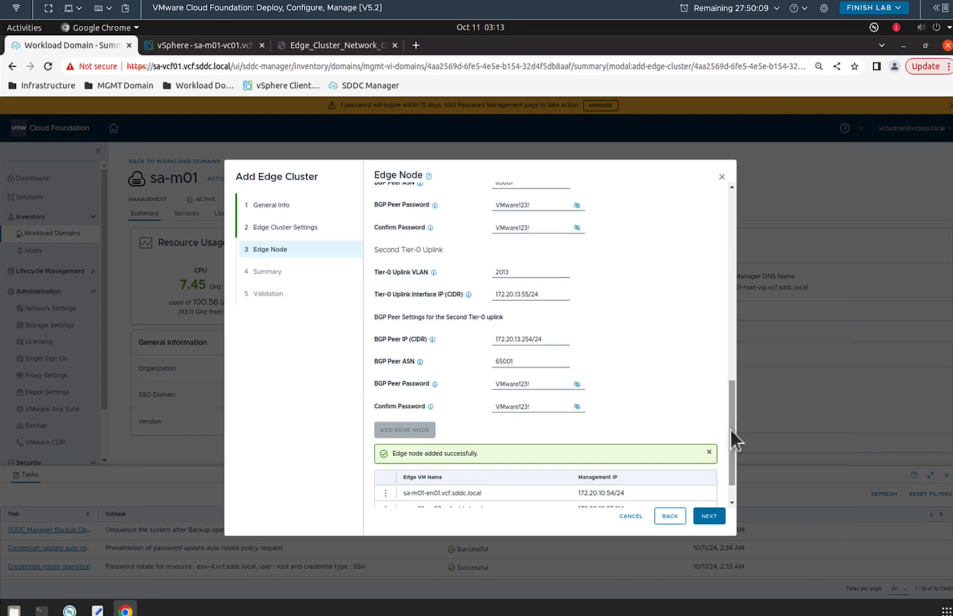
left_click_drag(730, 429, 729, 459)
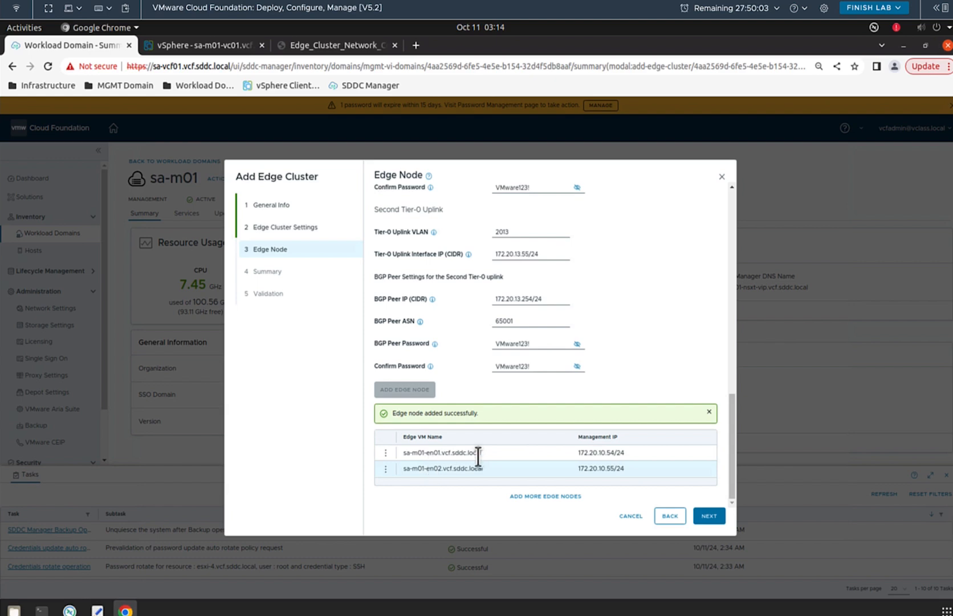
Step: Advance to the Summary step and scroll through the edge cluster and both nodes' settings
left_click(708, 516)
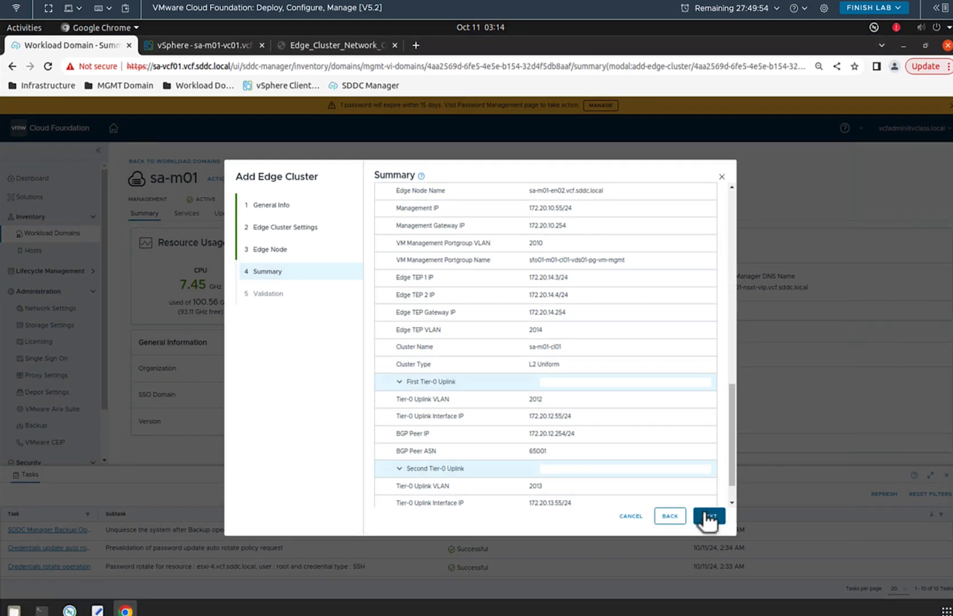
left_click_drag(731, 439, 720, 467)
Step: Run validation, review the succeeded checks, and submit the edge cluster for deployment
left_click(709, 514)
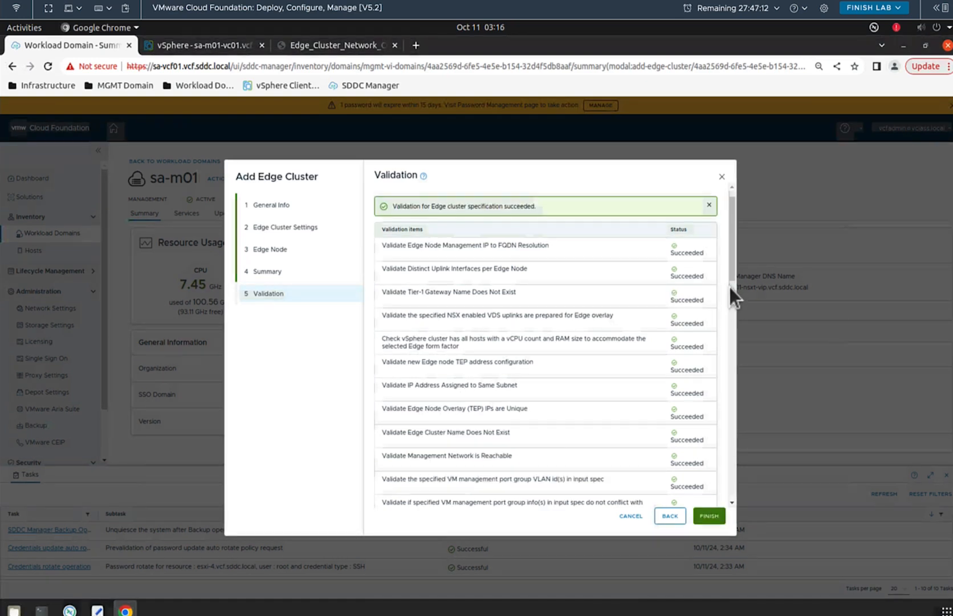
scroll(731, 319, "down", 2)
left_click_drag(731, 317, 738, 490)
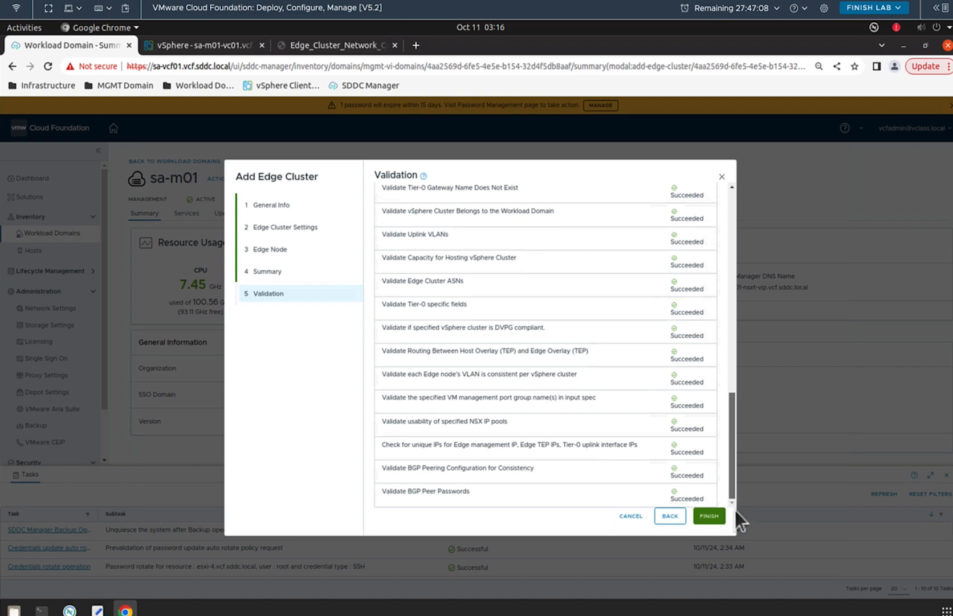
left_click(707, 516)
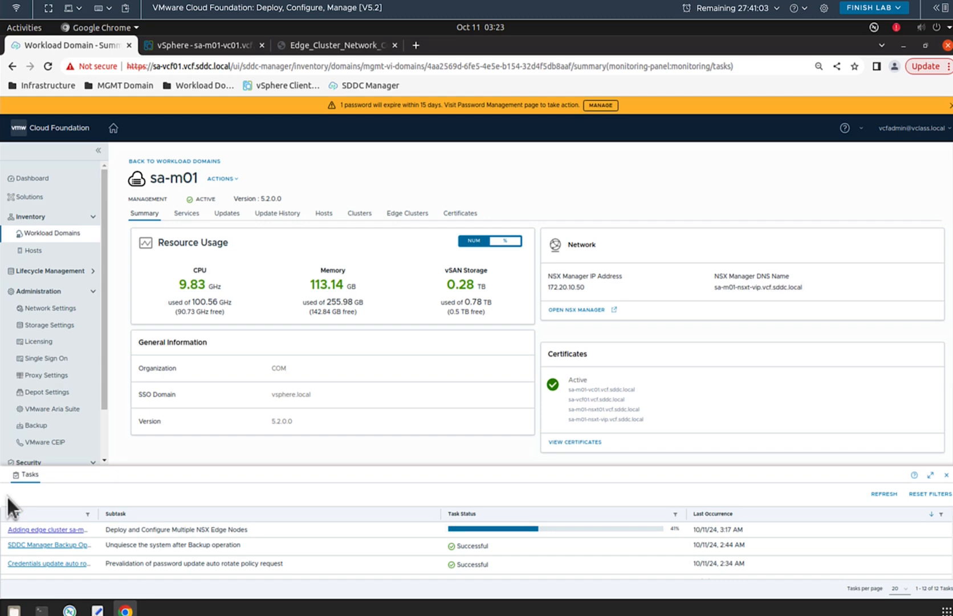
Step: Open the Adding edge cluster sa-m01-ec01 task, maximize the Tasks panel, and scroll its subtasks
left_click(48, 530)
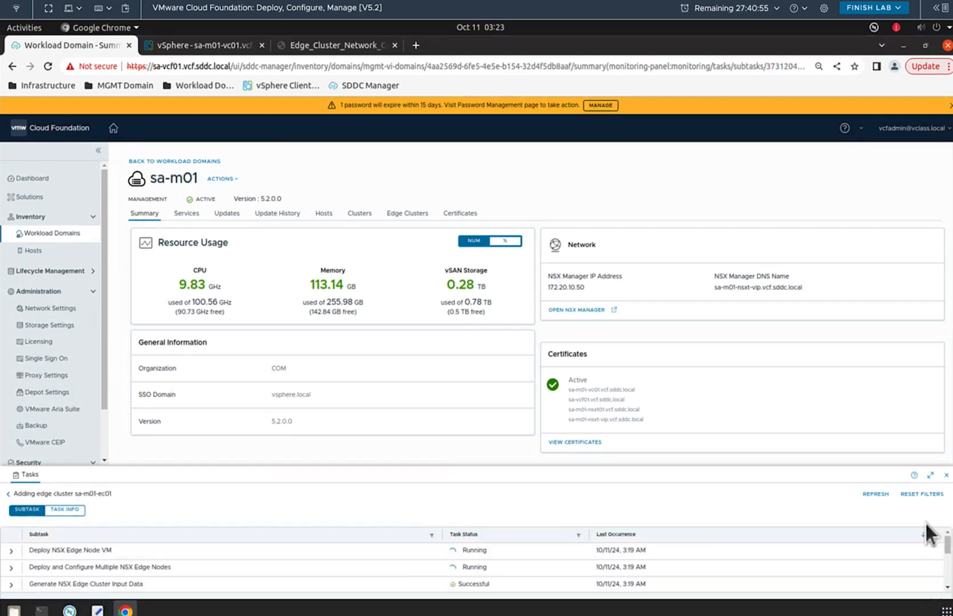
left_click(930, 475)
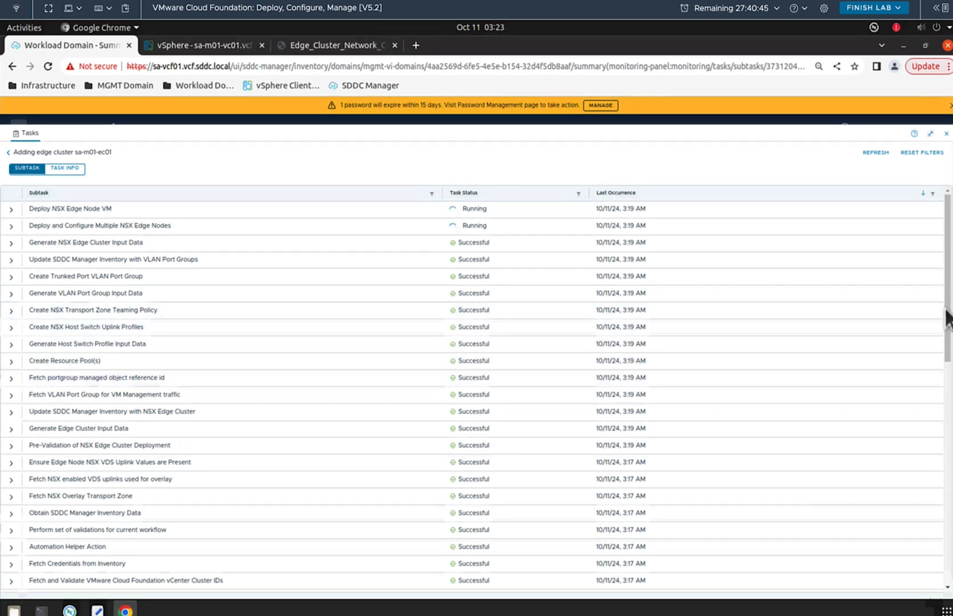
left_click_drag(947, 320, 947, 421)
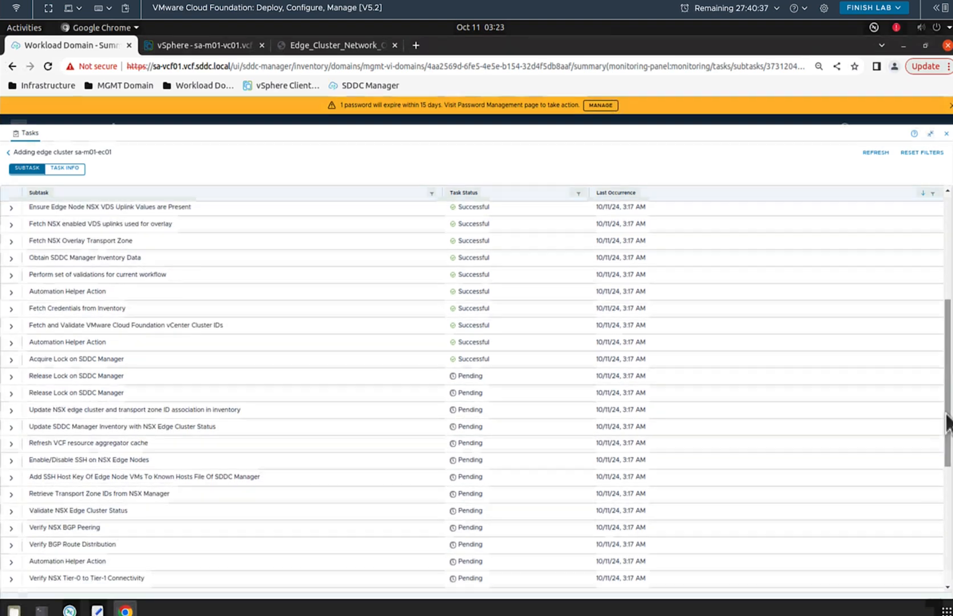